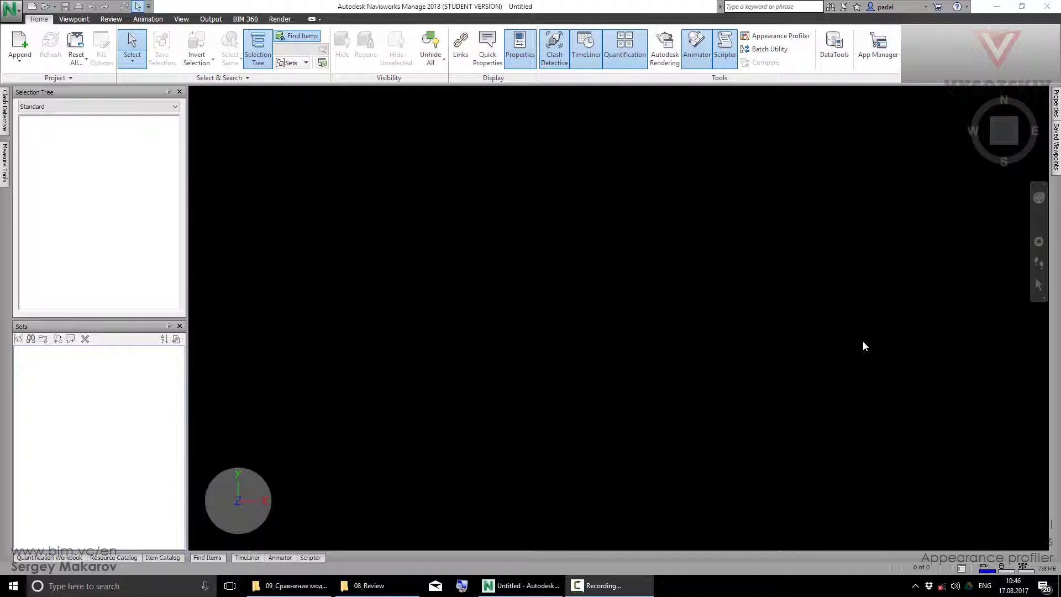
# Open Example.nwf from the Example folder, loading its four NWC files and saved sets
pyautogui.click(44, 6)
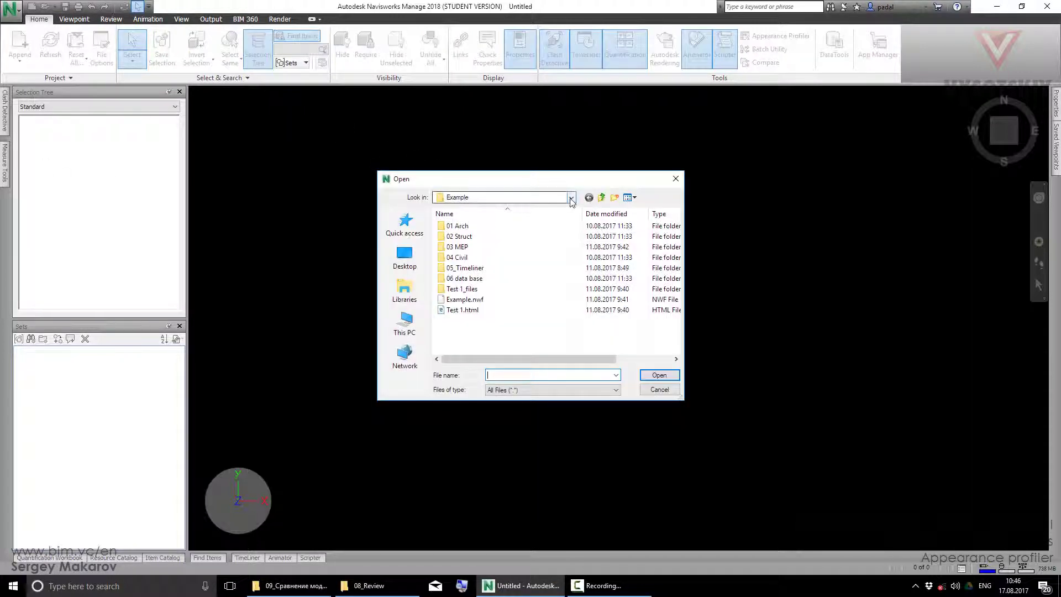
pyautogui.click(570, 197)
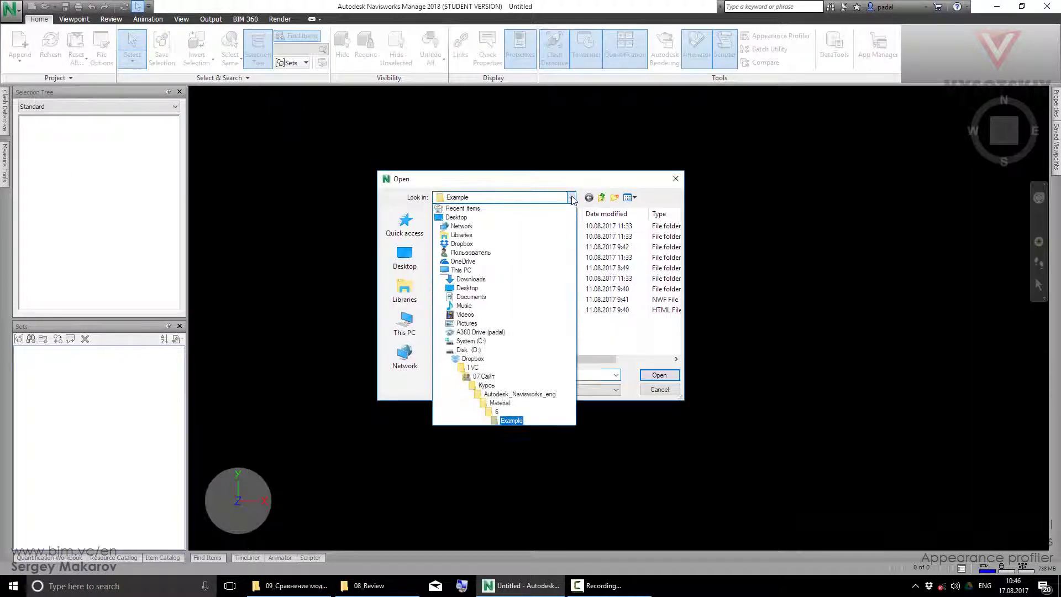
pyautogui.click(502, 418)
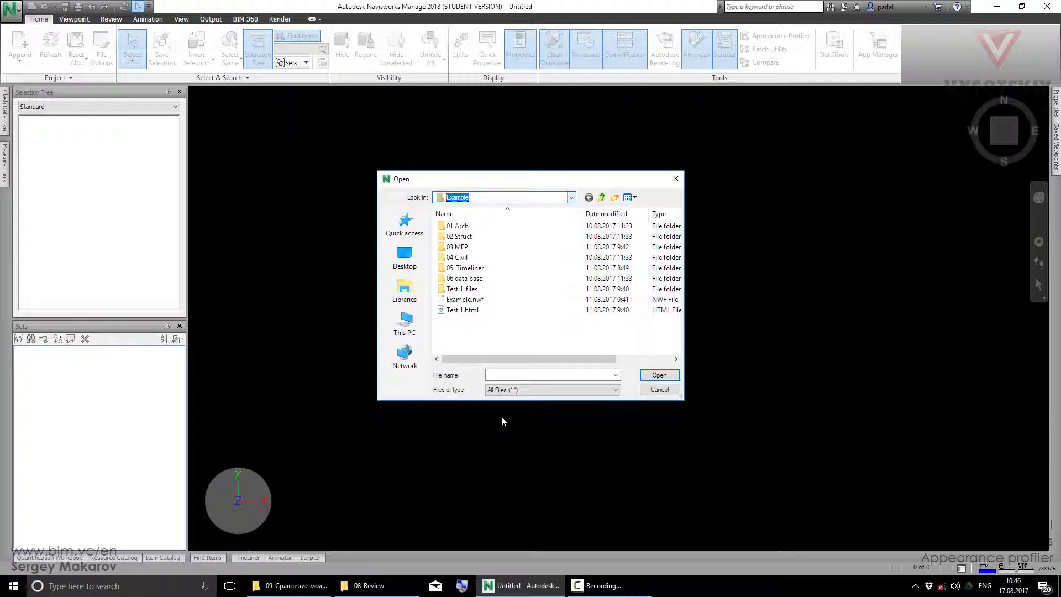
pyautogui.click(463, 299)
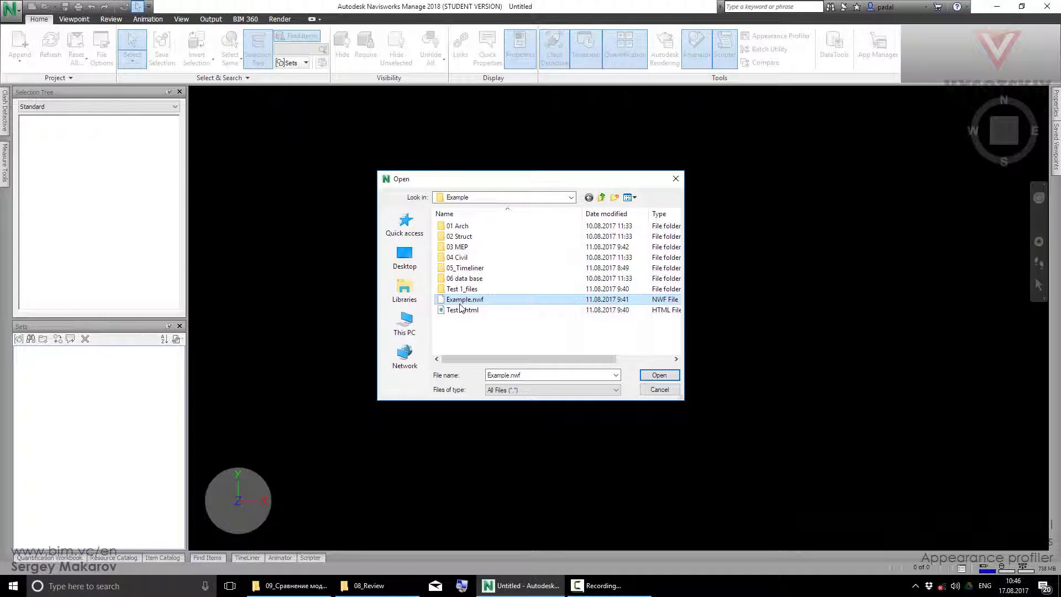
pyautogui.click(654, 374)
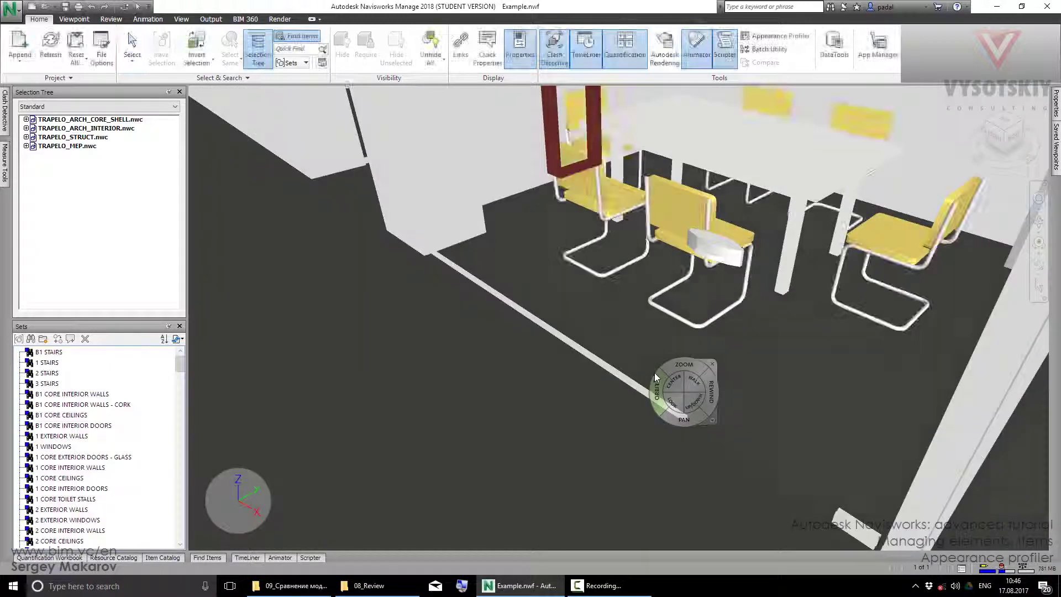
# Zoom to the whole building, orbit to an angled exterior overview, and briefly view the Appearance Profiler
pyautogui.click(985, 111)
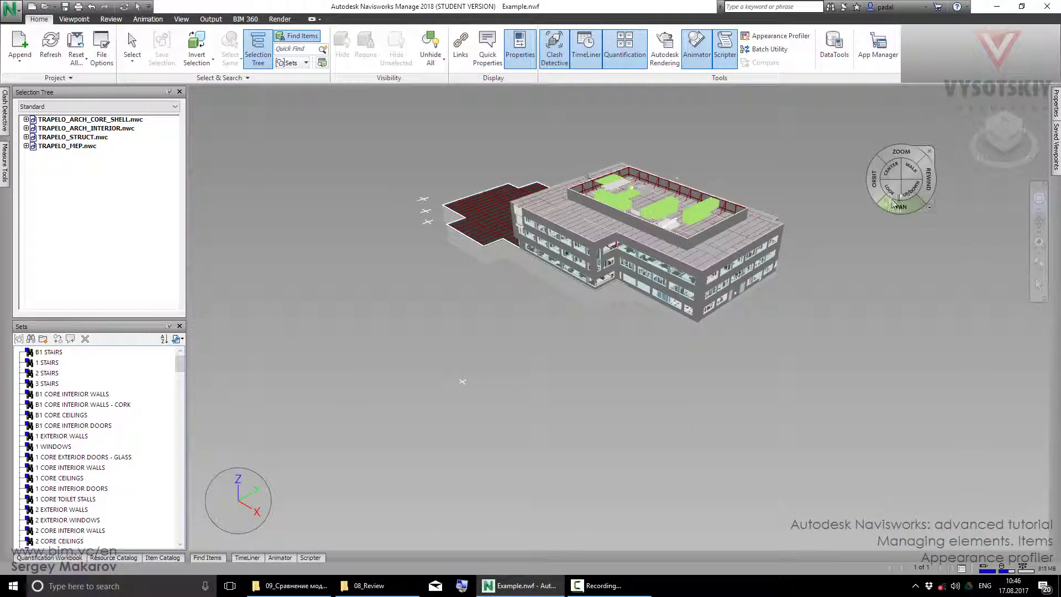
pyautogui.click(929, 151)
pyautogui.moveTo(751, 284)
pyautogui.keyDown('shift'); pyautogui.mouseDown(button='middle')
pyautogui.moveTo(798, 268)
pyautogui.moveTo(707, 331)
pyautogui.mouseUp(button='middle'); pyautogui.keyUp('shift')
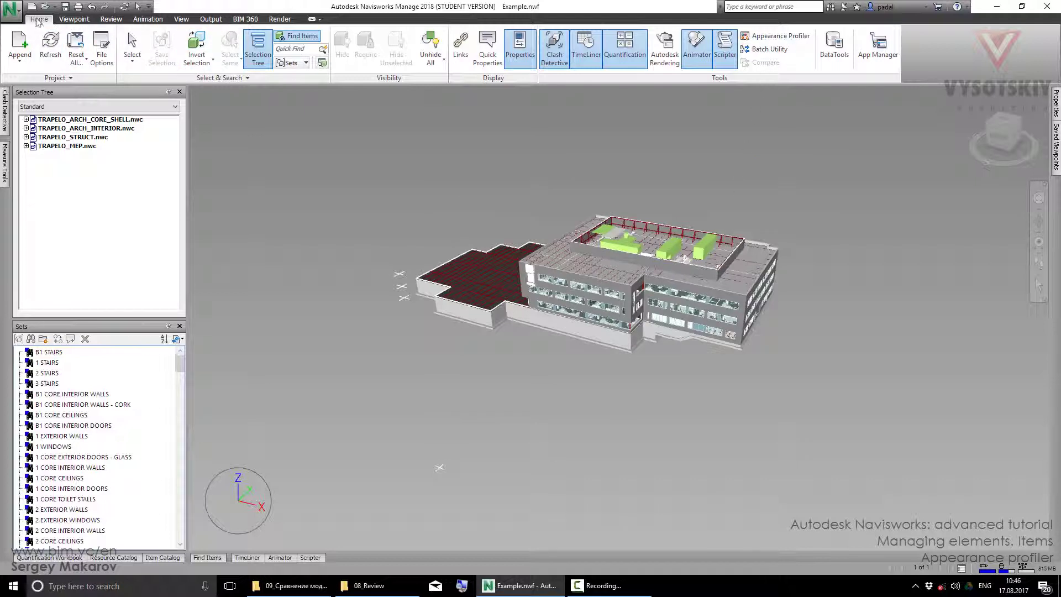
pyautogui.click(767, 37)
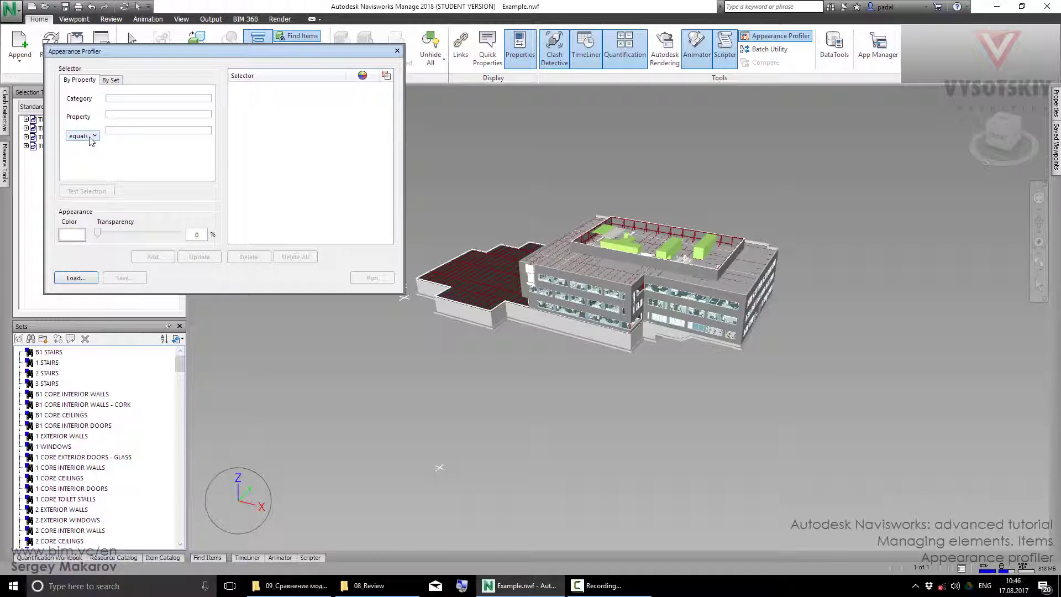
pyautogui.click(397, 50)
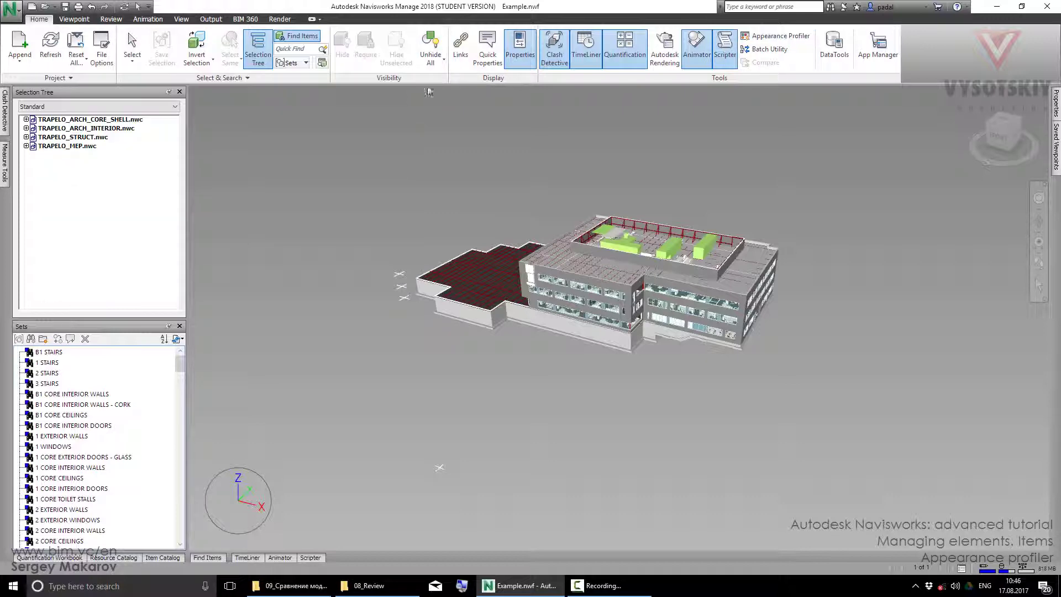
# Select the east exterior wall and copy its Name value, 'Exterior Wall - Precast Panel', from Properties
pyautogui.scroll(5, 725, 354)
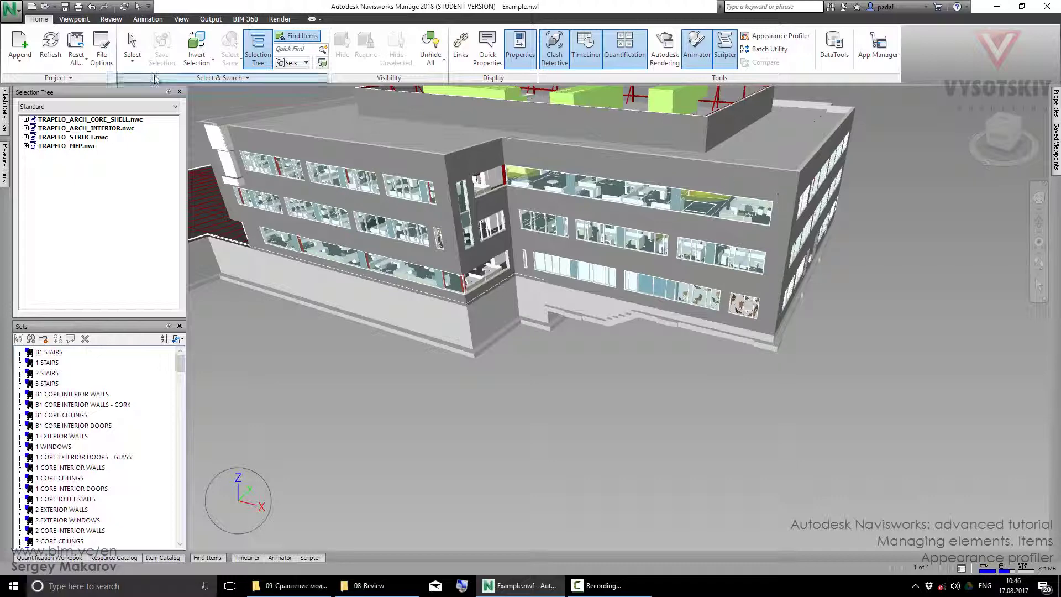
pyautogui.click(132, 58)
pyautogui.click(142, 78)
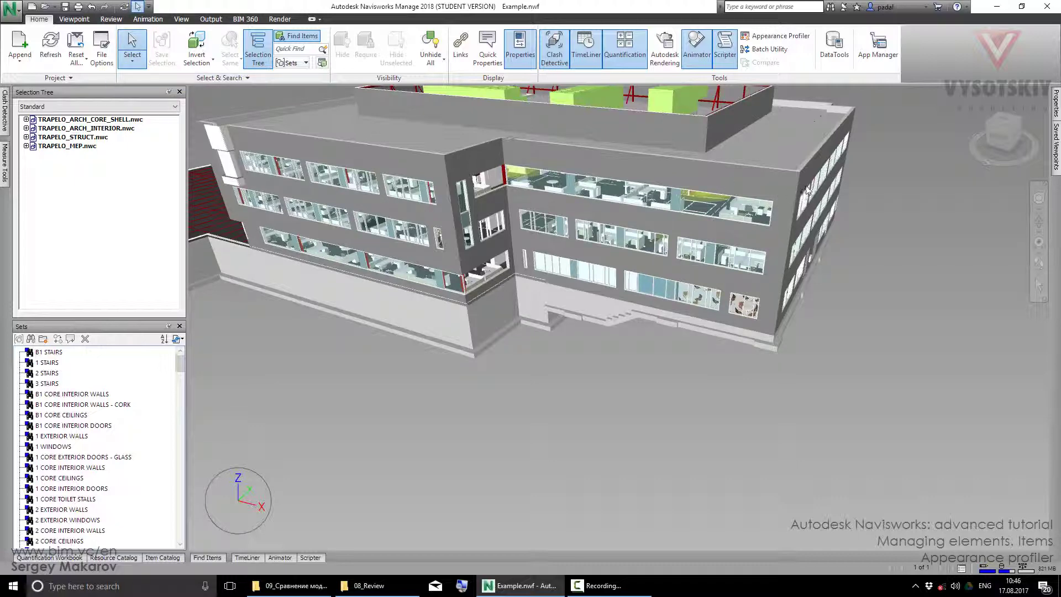
pyautogui.click(781, 184)
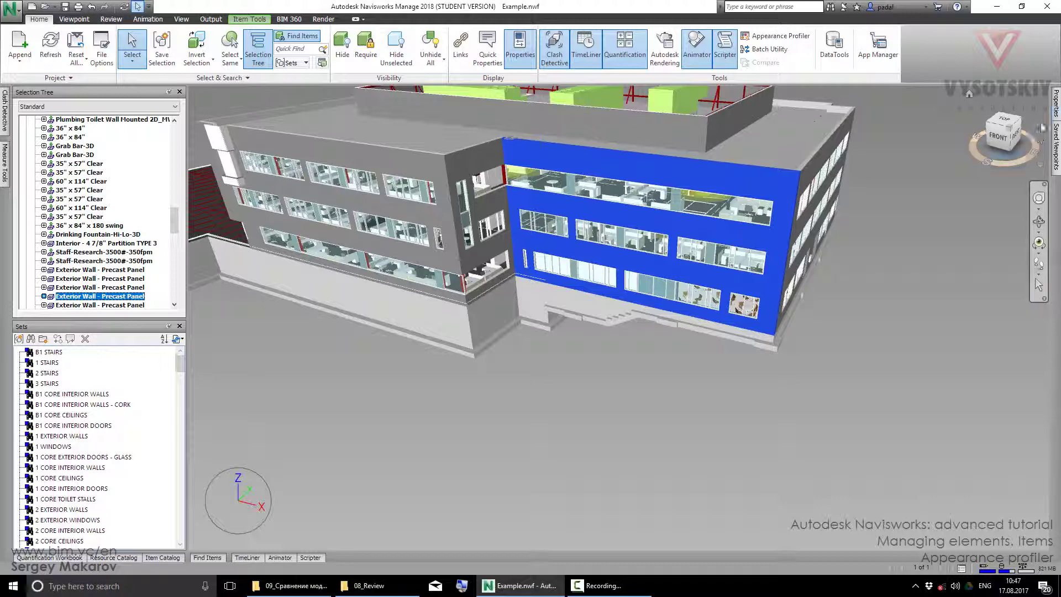
pyautogui.moveTo(1056, 99)
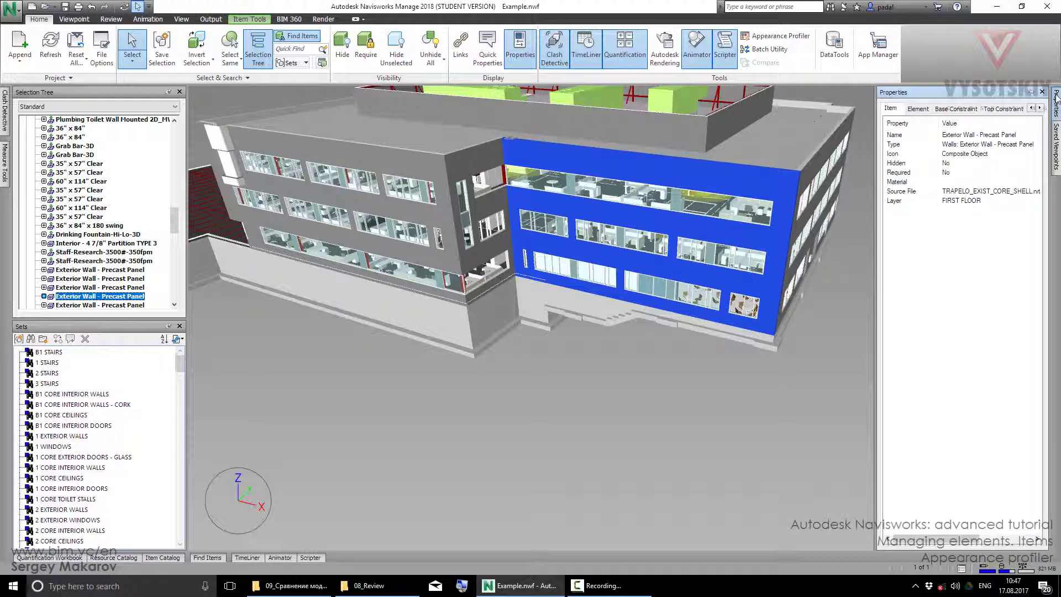
pyautogui.rightClick(969, 136)
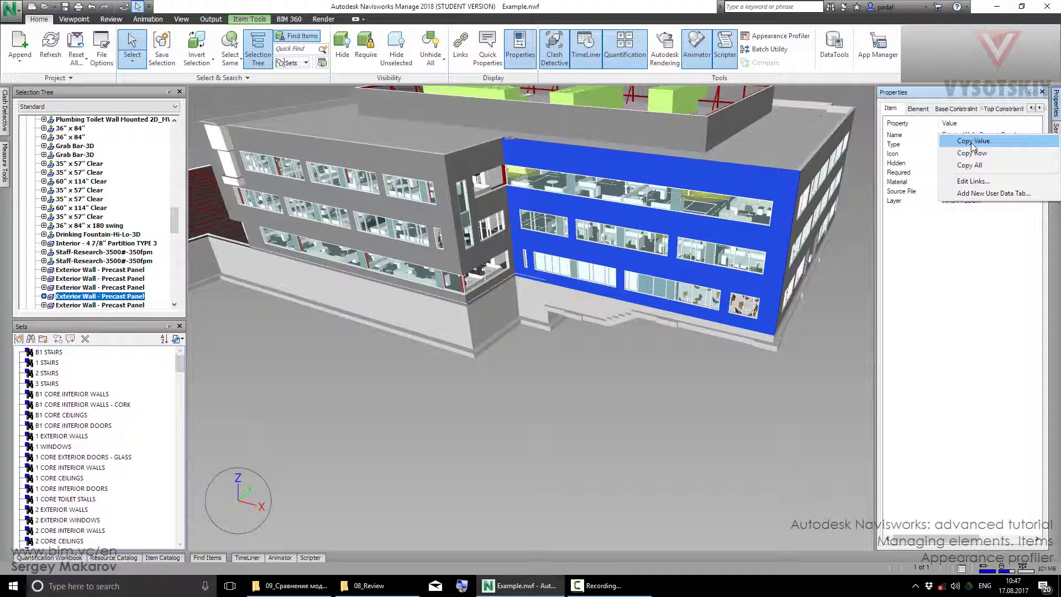
pyautogui.click(972, 142)
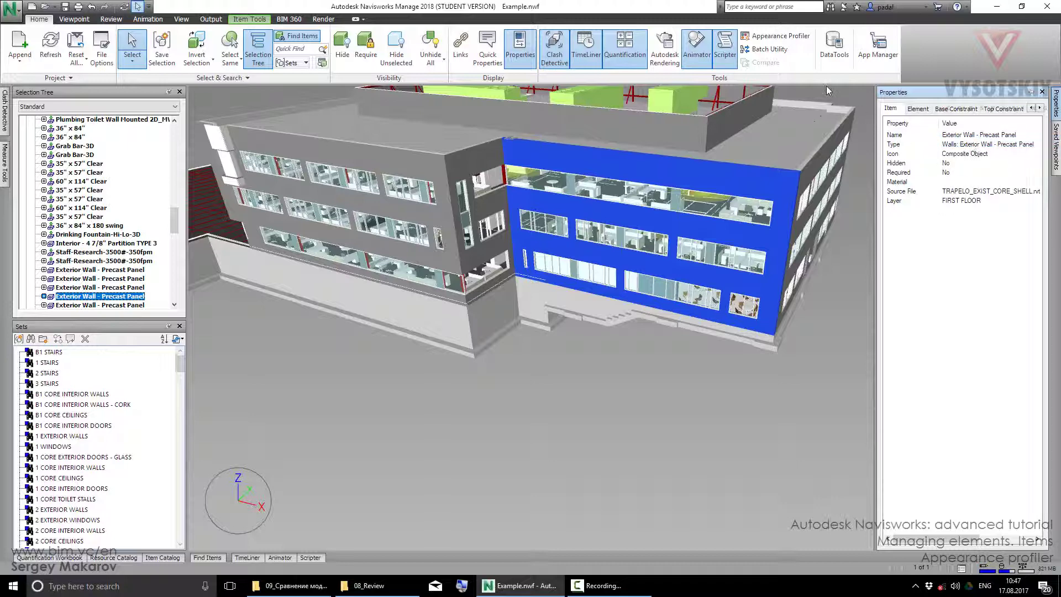
# In the Appearance Profiler, define a rule where Item Name equals 'Exterior Wall - Precast Panel'
pyautogui.click(788, 39)
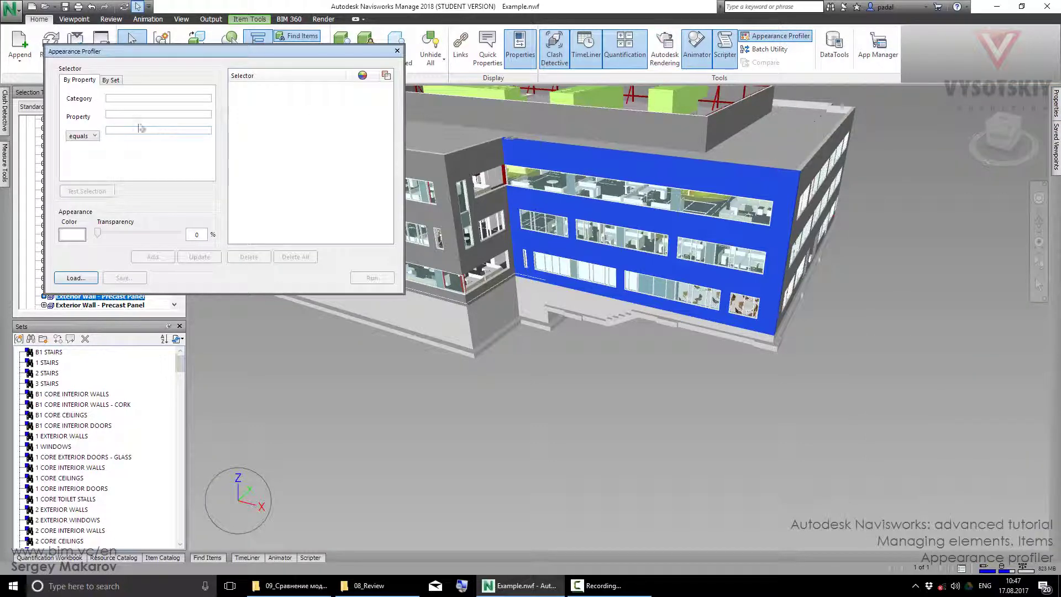
pyautogui.click(124, 97)
pyautogui.click(112, 115)
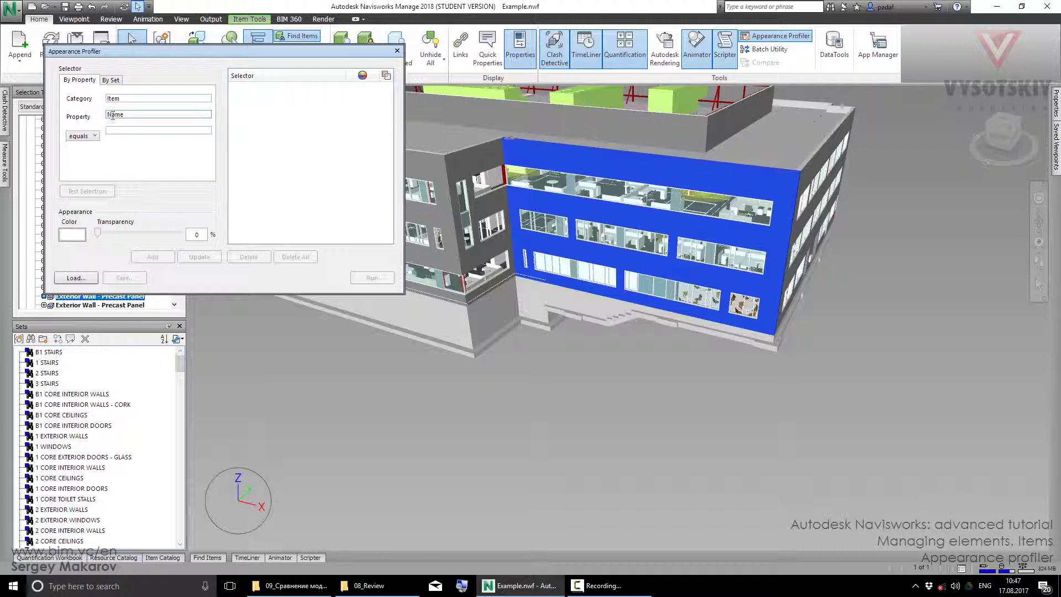
pyautogui.click(128, 132)
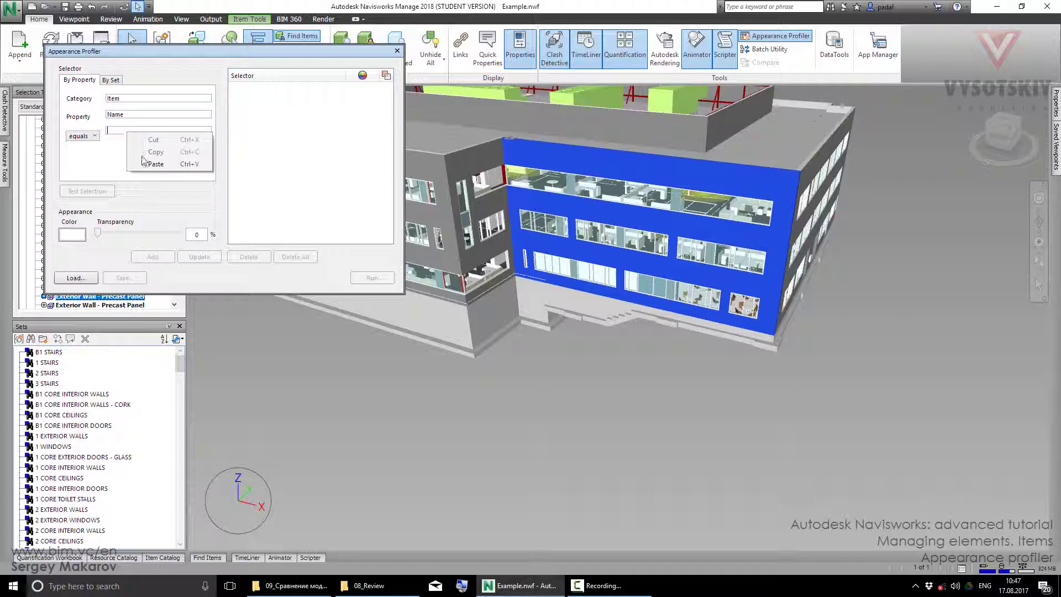
pyautogui.click(148, 170)
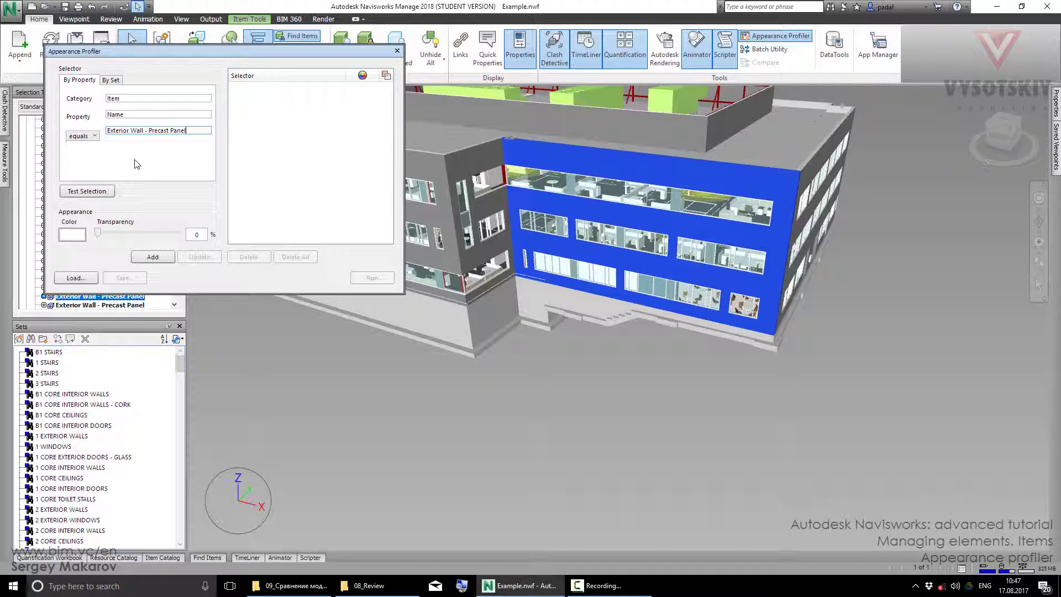
# Set the rule's colour to light yellow, leaving transparency at 0%
pyautogui.click(76, 236)
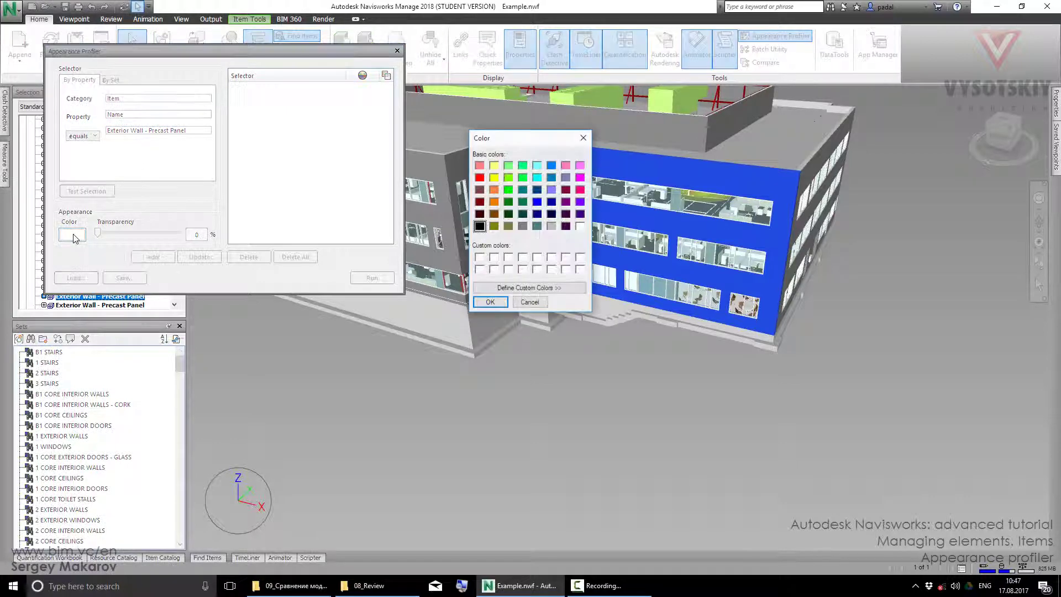
pyautogui.click(493, 166)
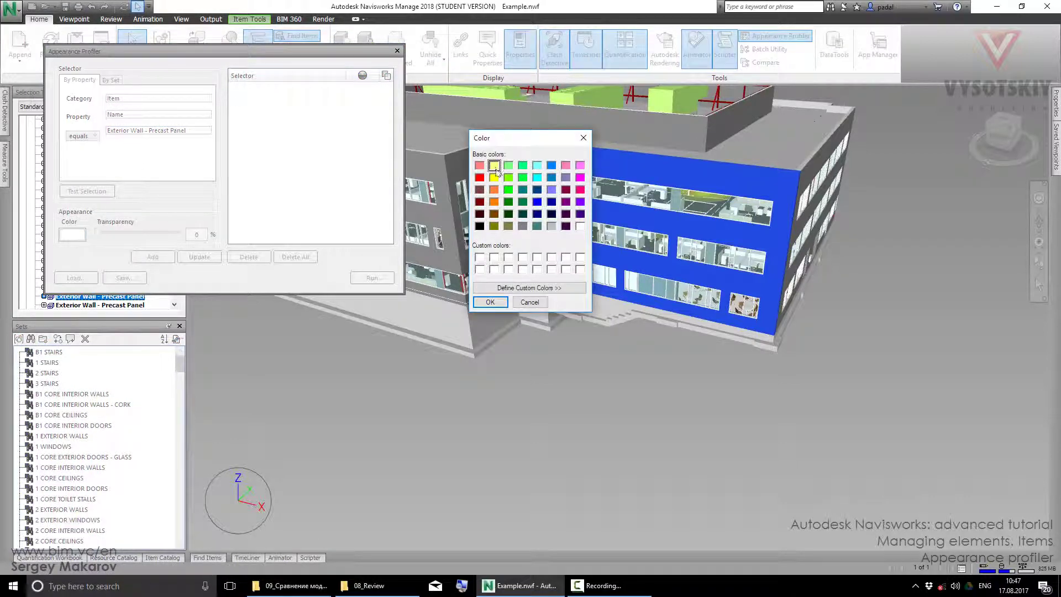
pyautogui.click(490, 301)
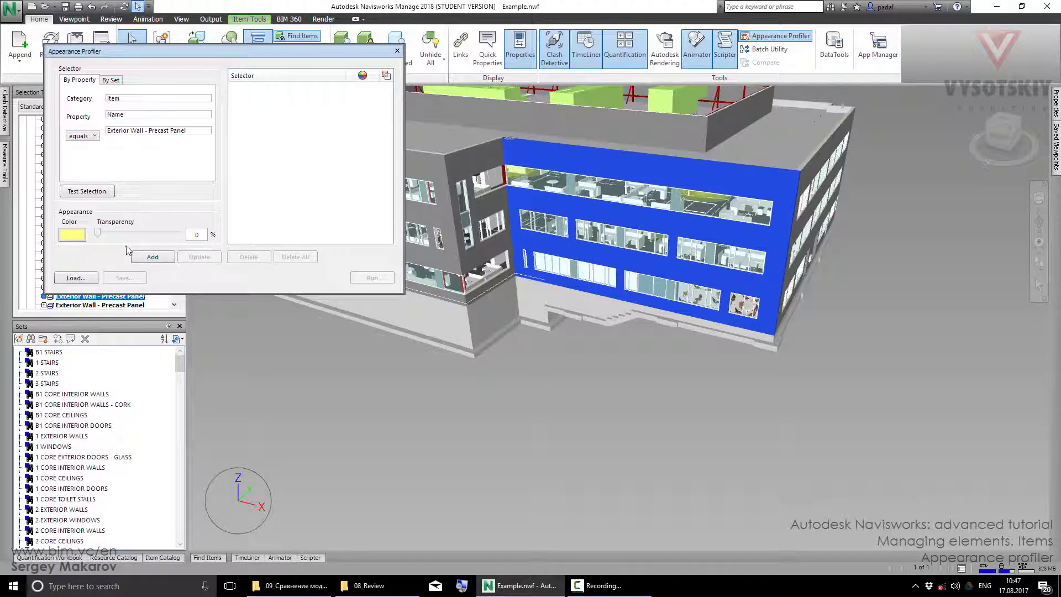
# Add and run the yellow precast wall rule, then deselect and move the profiler aside
pyautogui.click(153, 258)
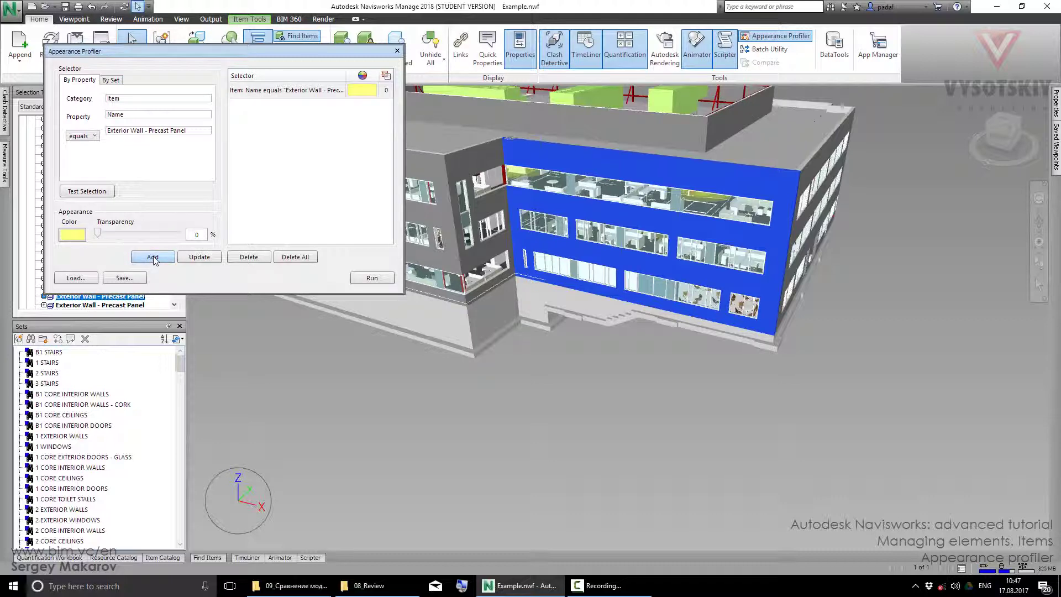
pyautogui.click(364, 278)
pyautogui.click(648, 382)
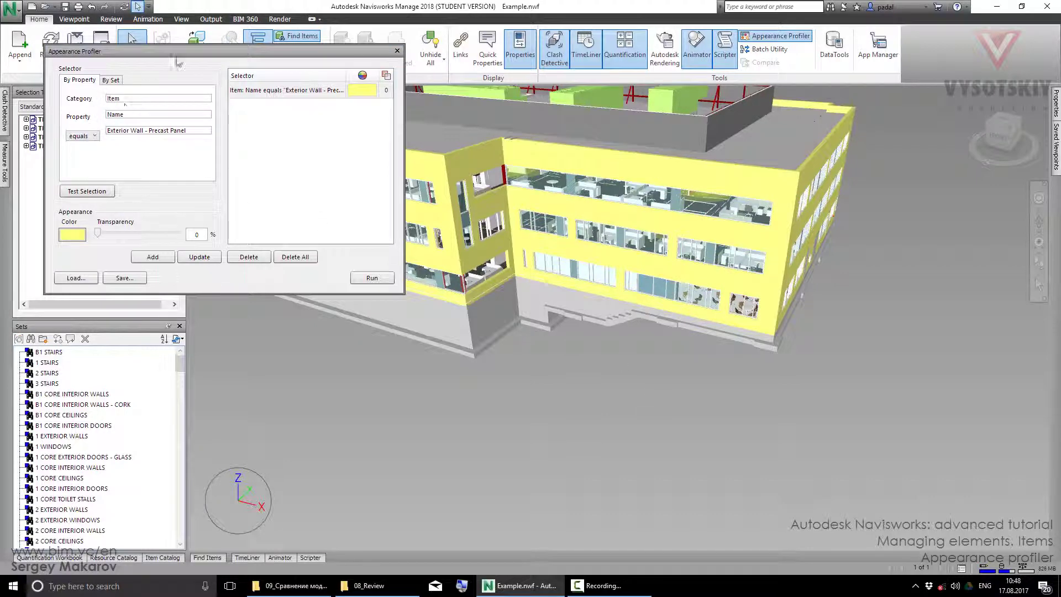
pyautogui.moveTo(186, 52); pyautogui.dragTo(672, 153)
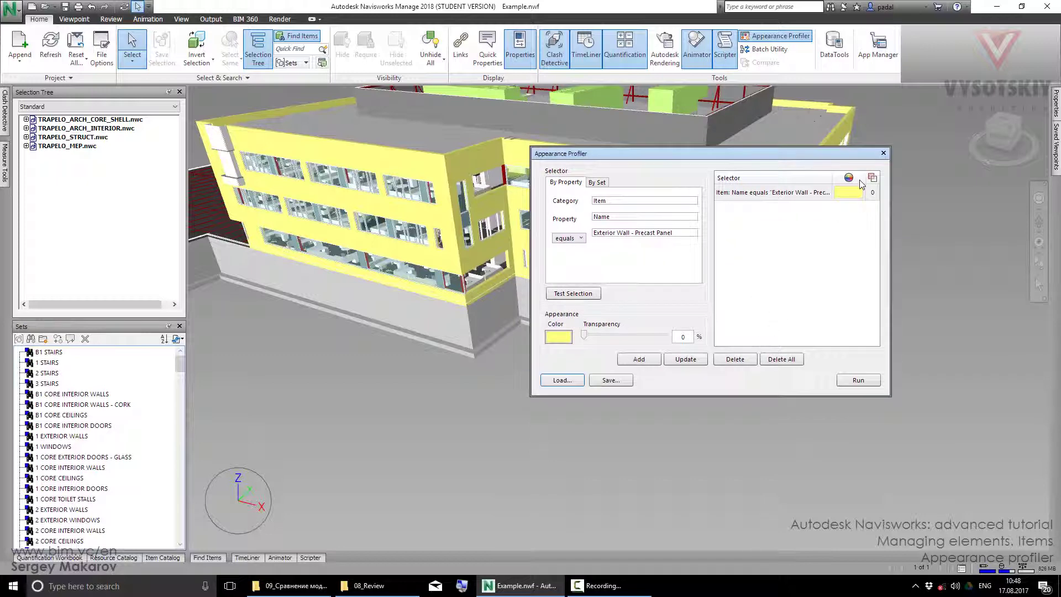
# Close the profiler and reset all appearances so the walls return to grey
pyautogui.click(883, 153)
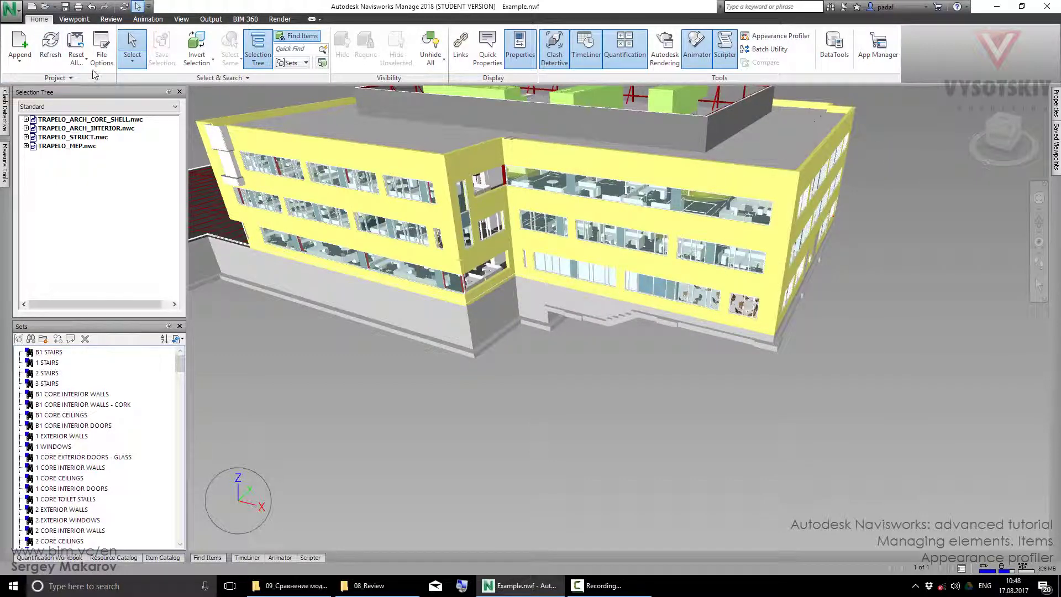
pyautogui.click(72, 65)
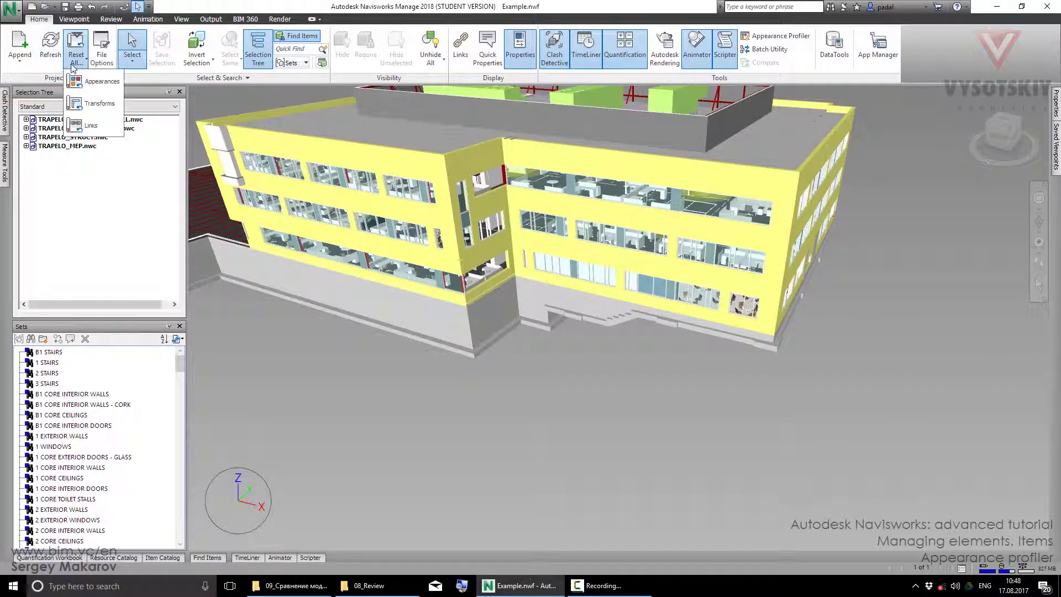
pyautogui.click(97, 81)
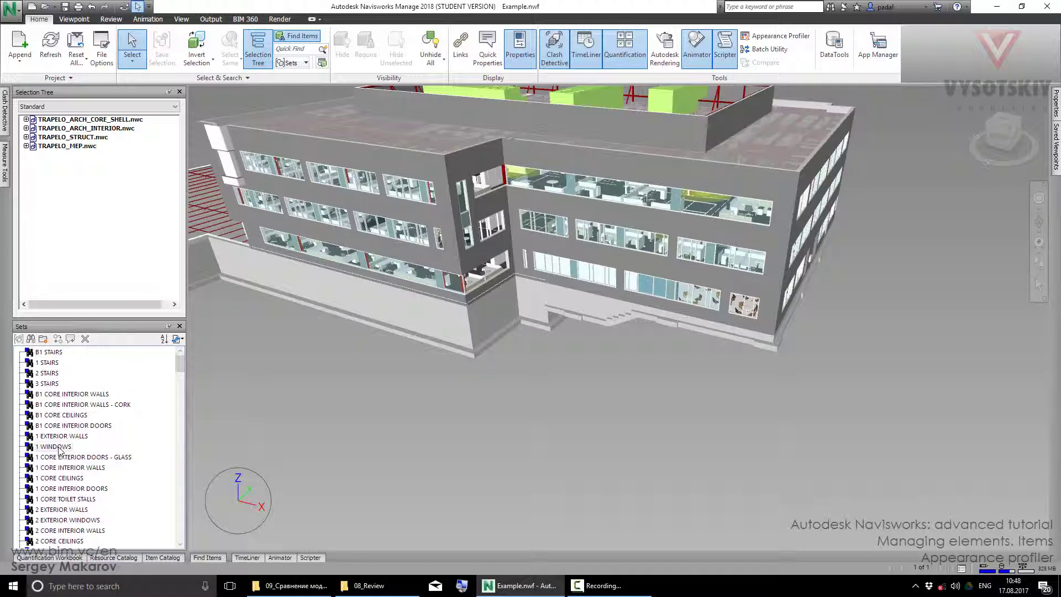
# Reopen the Appearance Profiler and delete all of its existing colour rules
pyautogui.scroll(-1, 58, 501)
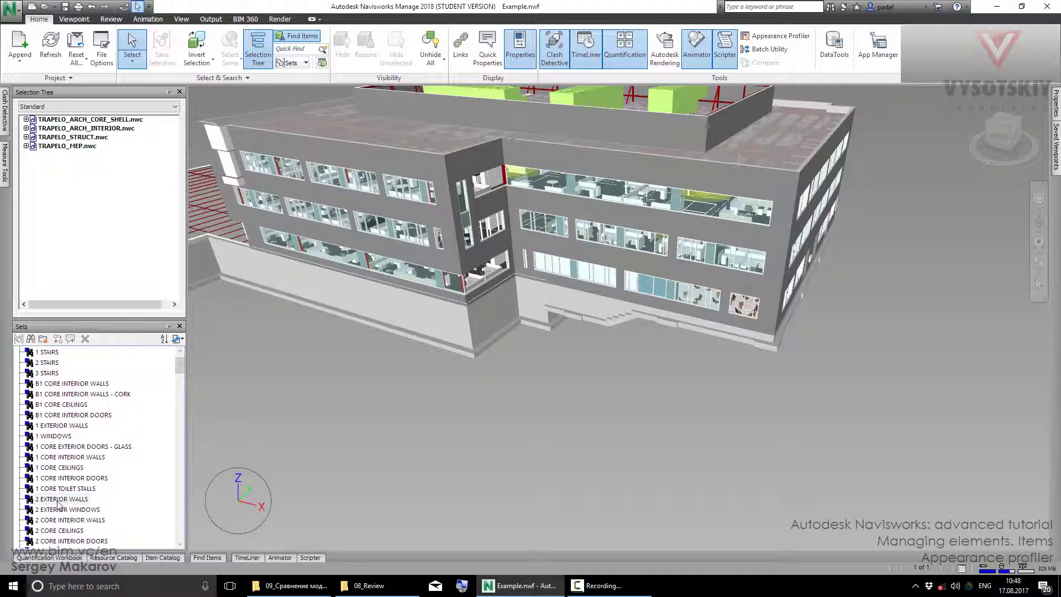
pyautogui.scroll(-3, 57, 503)
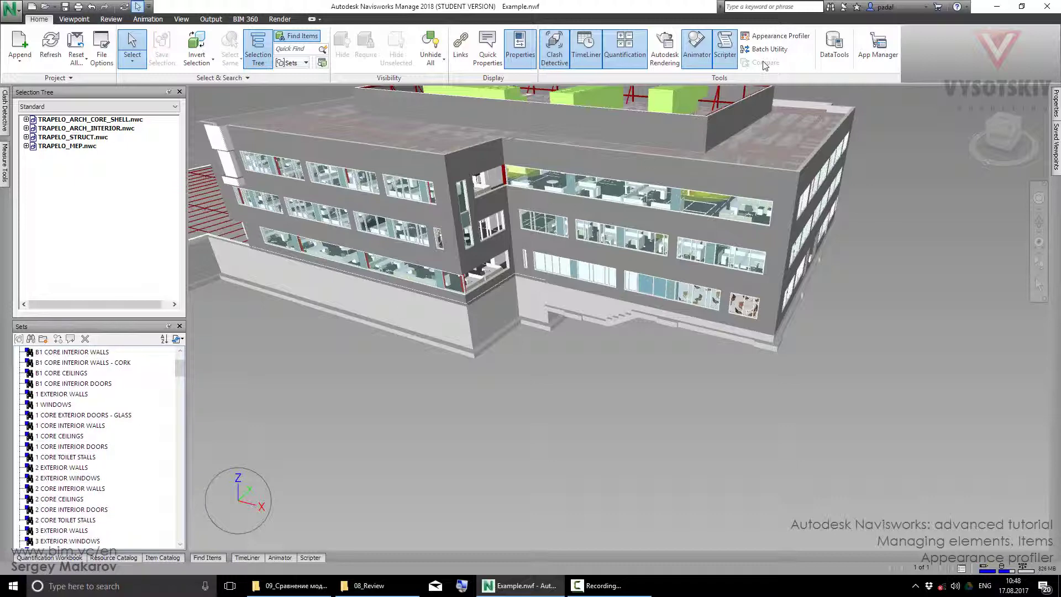
pyautogui.click(781, 36)
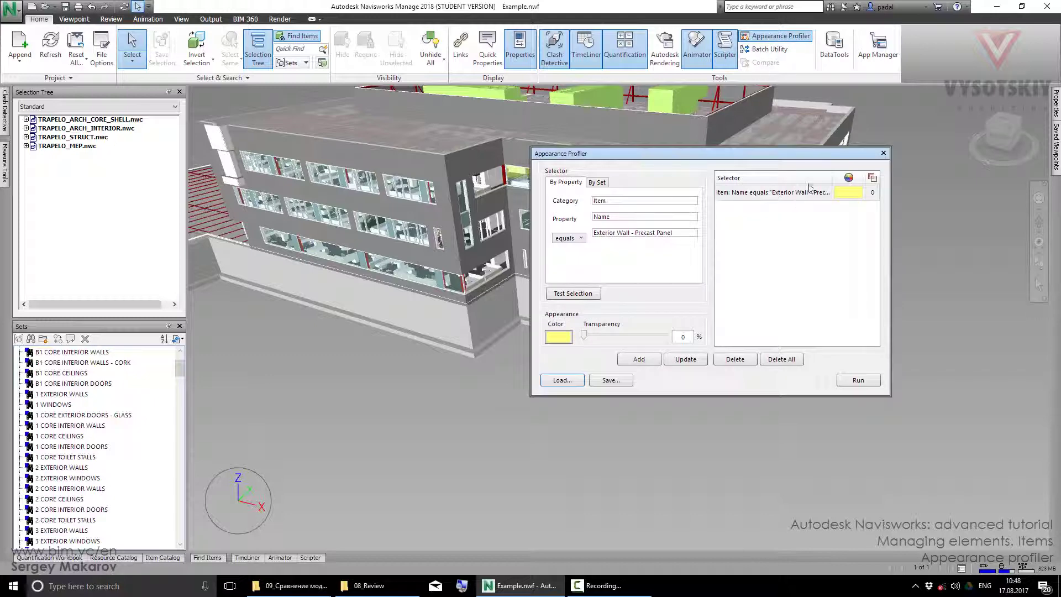
pyautogui.click(782, 359)
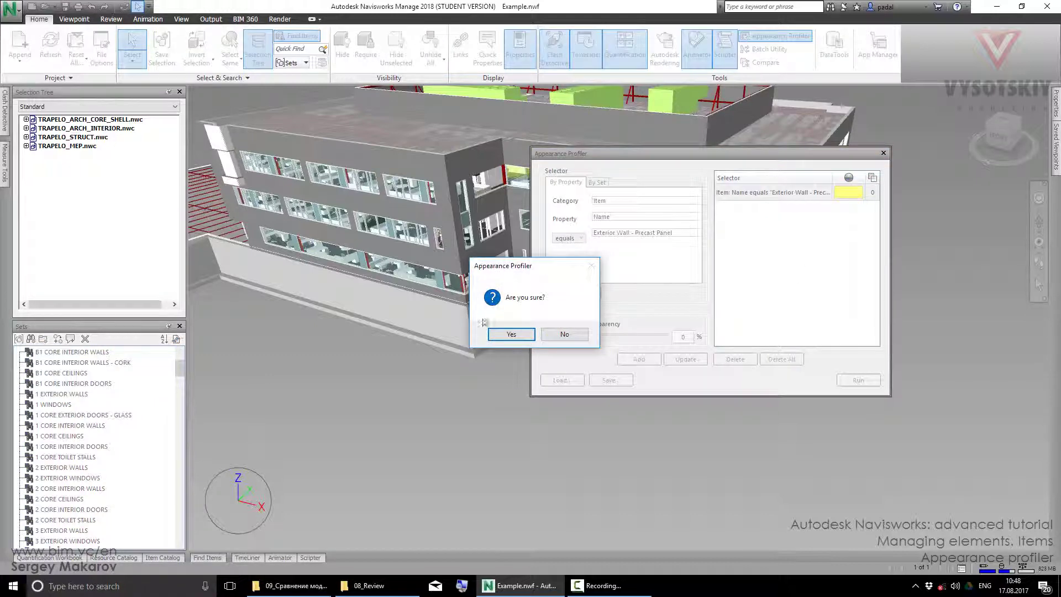
pyautogui.click(510, 335)
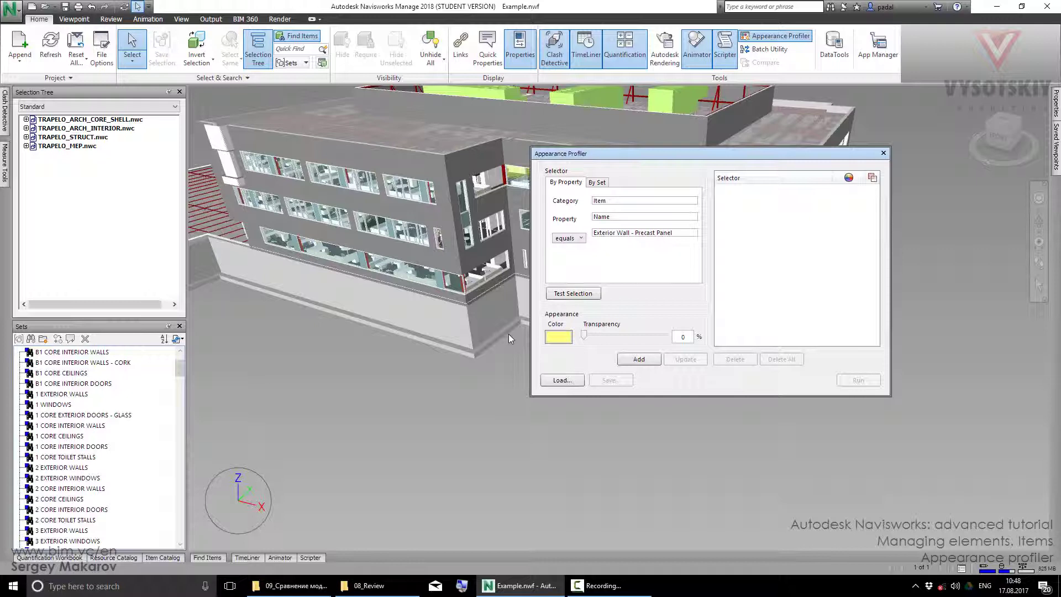
# Switch to By Set and add a cyan rule for the 1 WINDOWS set
pyautogui.click(600, 183)
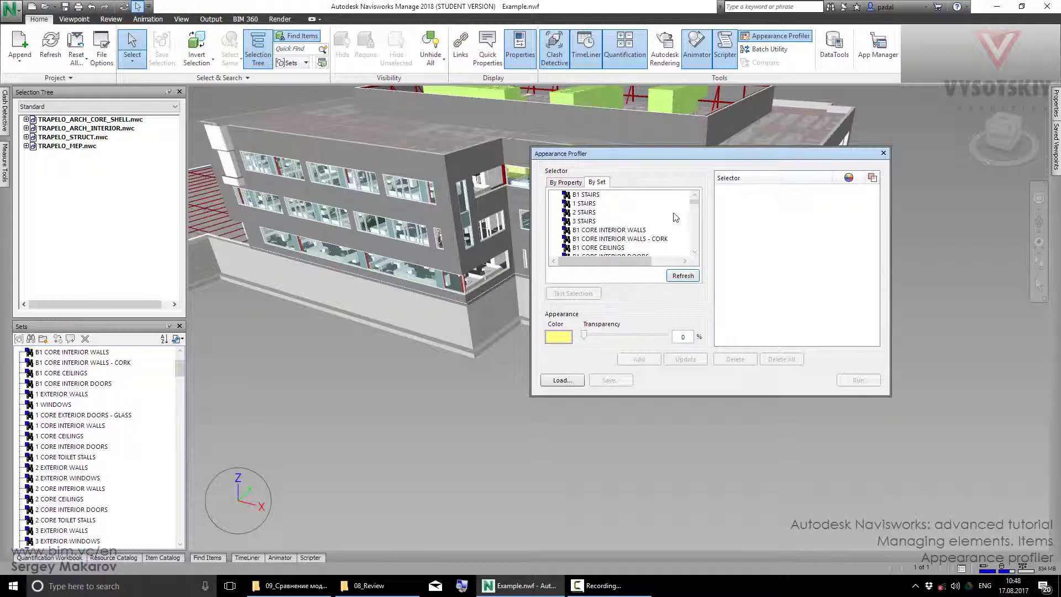
pyautogui.scroll(-1, 670, 227)
pyautogui.click(589, 248)
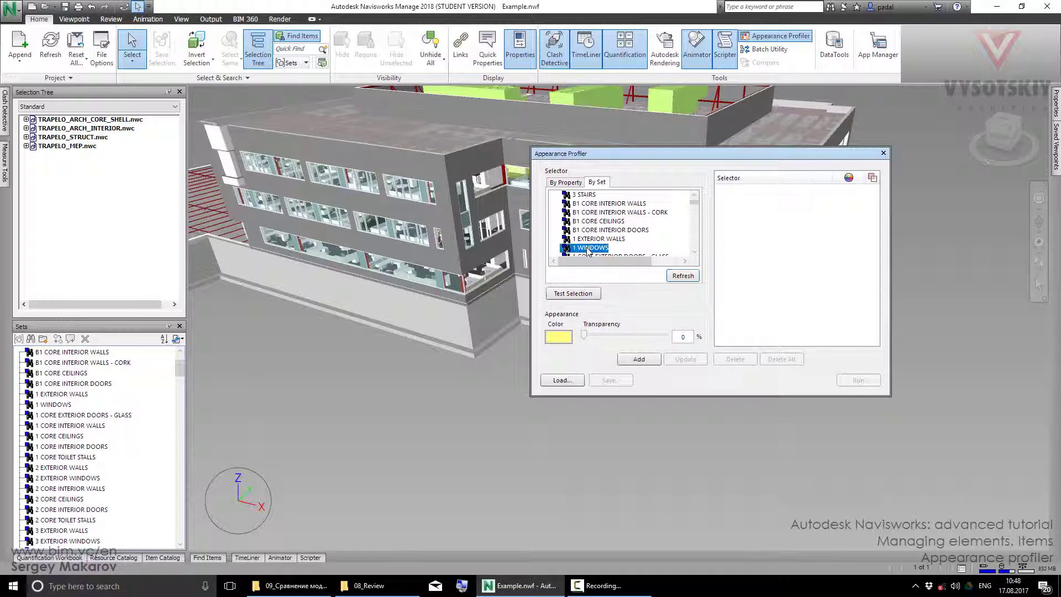
pyautogui.click(567, 337)
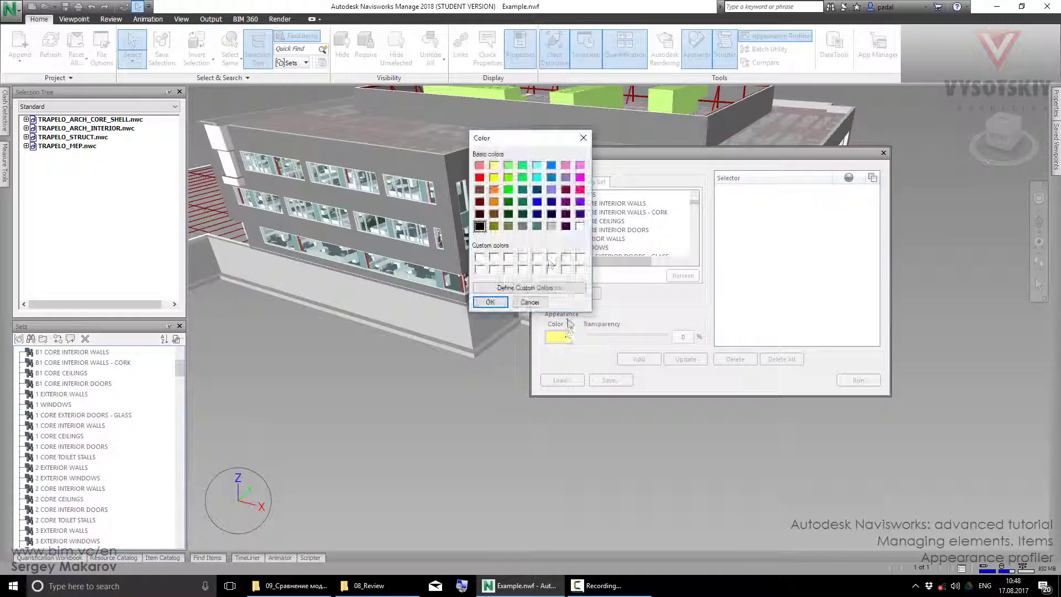
pyautogui.click(536, 177)
pyautogui.click(490, 302)
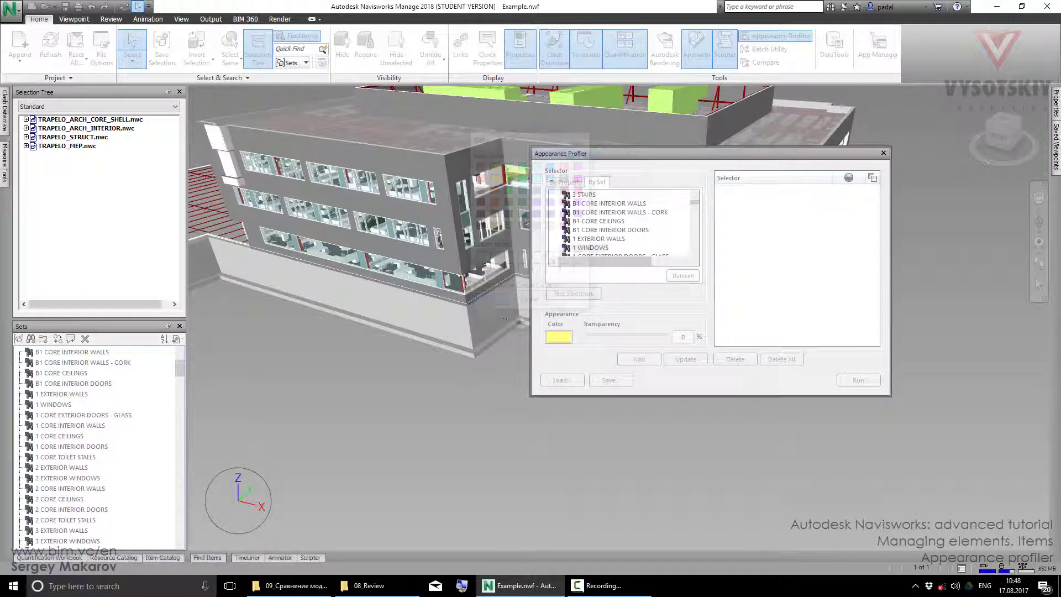
pyautogui.click(639, 360)
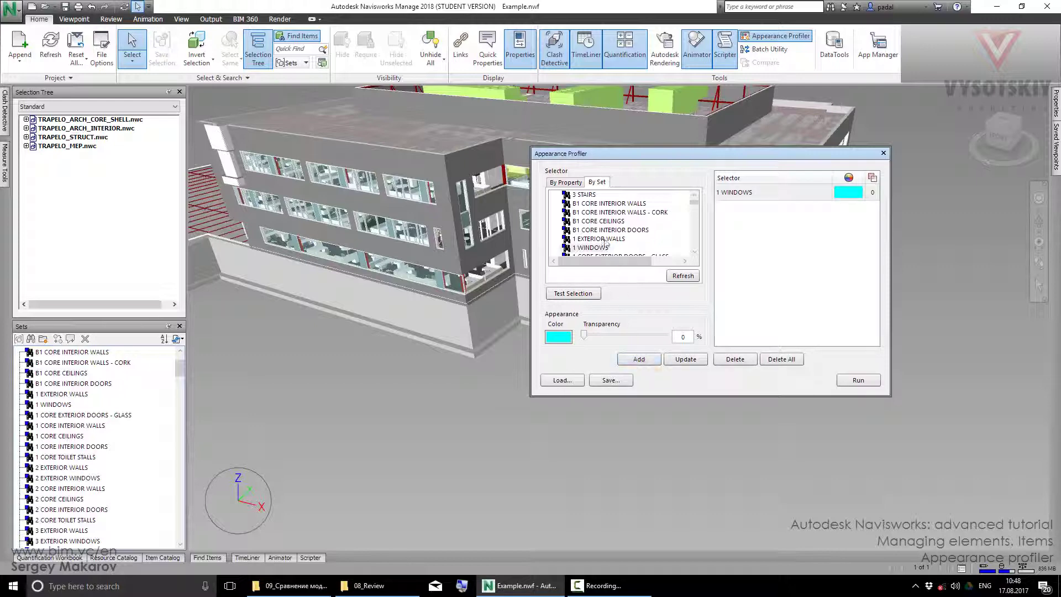
# Add a teal rule for the 2 EXTERIOR WALLS set
pyautogui.scroll(-2, 604, 235)
pyautogui.scroll(-1, 603, 233)
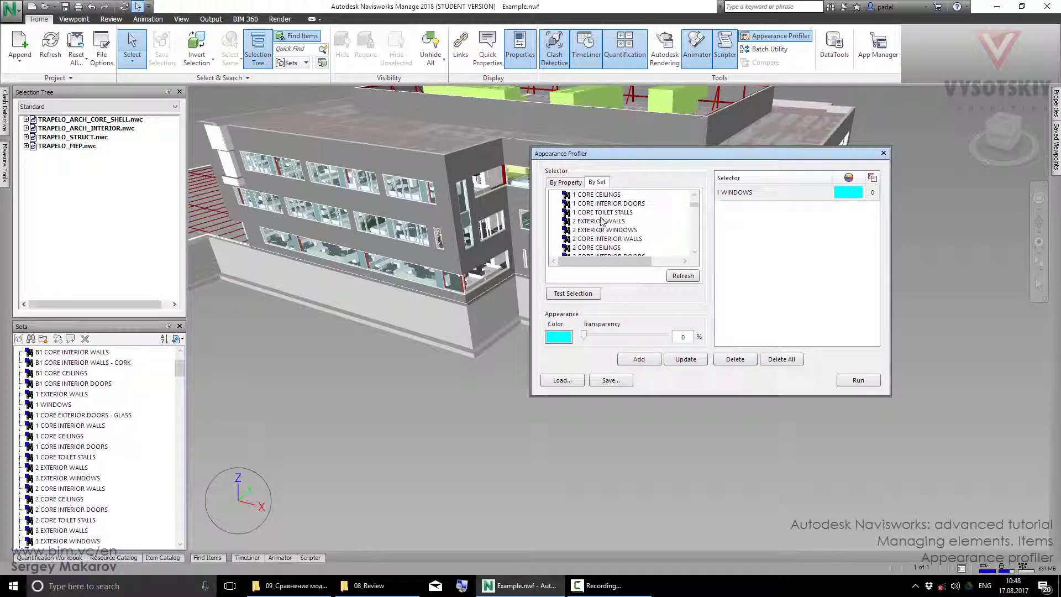
pyautogui.click(603, 221)
pyautogui.click(569, 337)
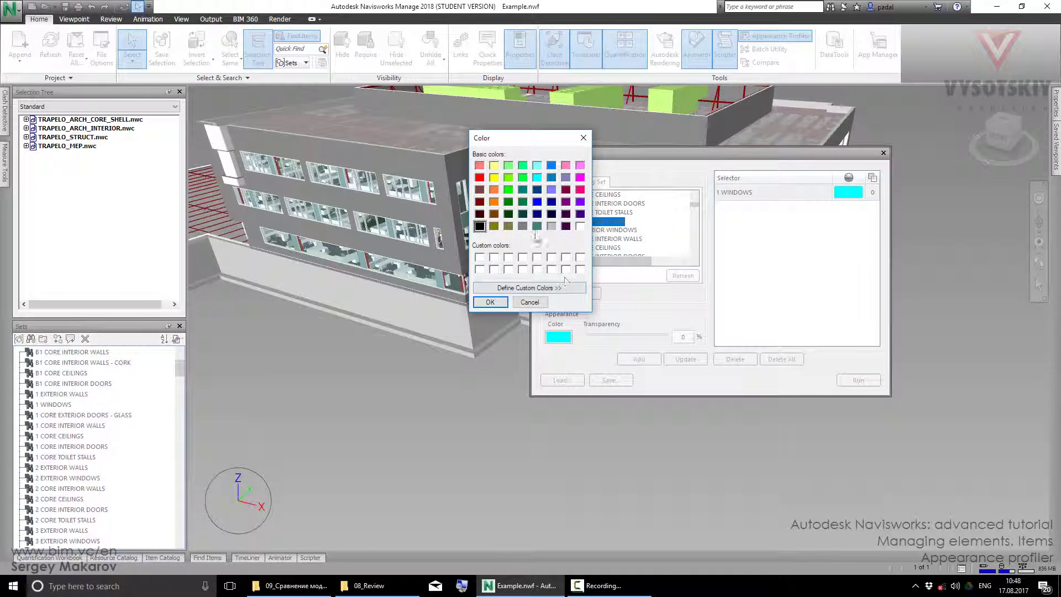
pyautogui.click(490, 301)
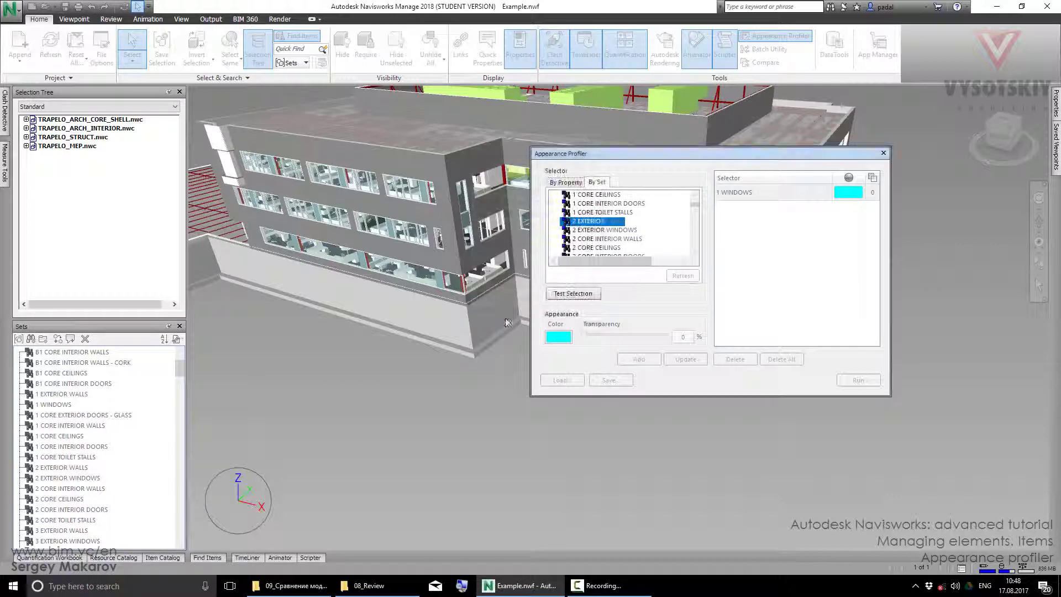
pyautogui.click(639, 359)
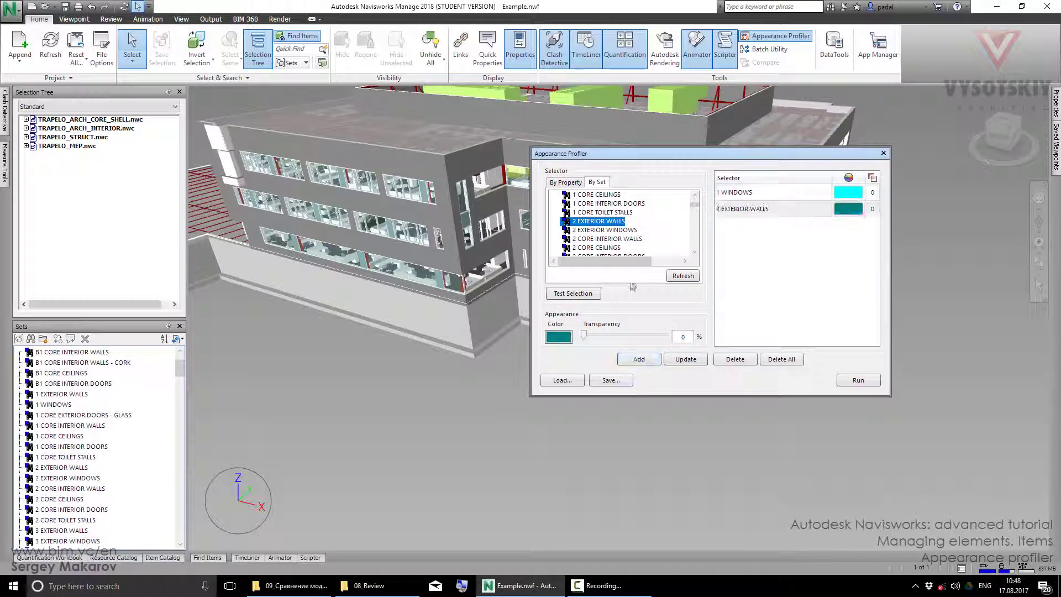
# Add a pink rule for the 2 EXTERIOR WINDOWS set
pyautogui.click(626, 230)
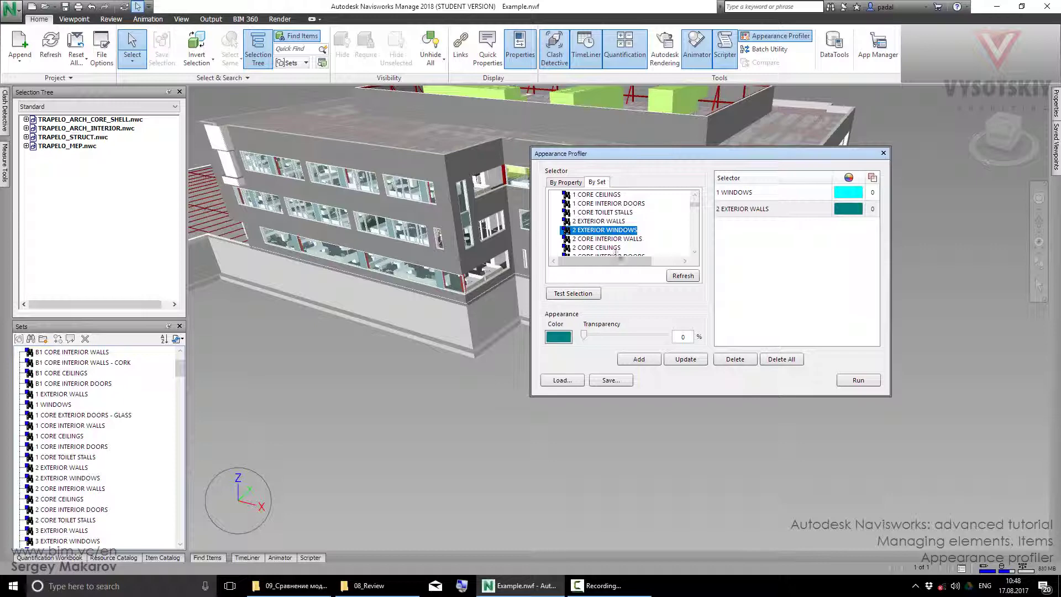
pyautogui.click(557, 338)
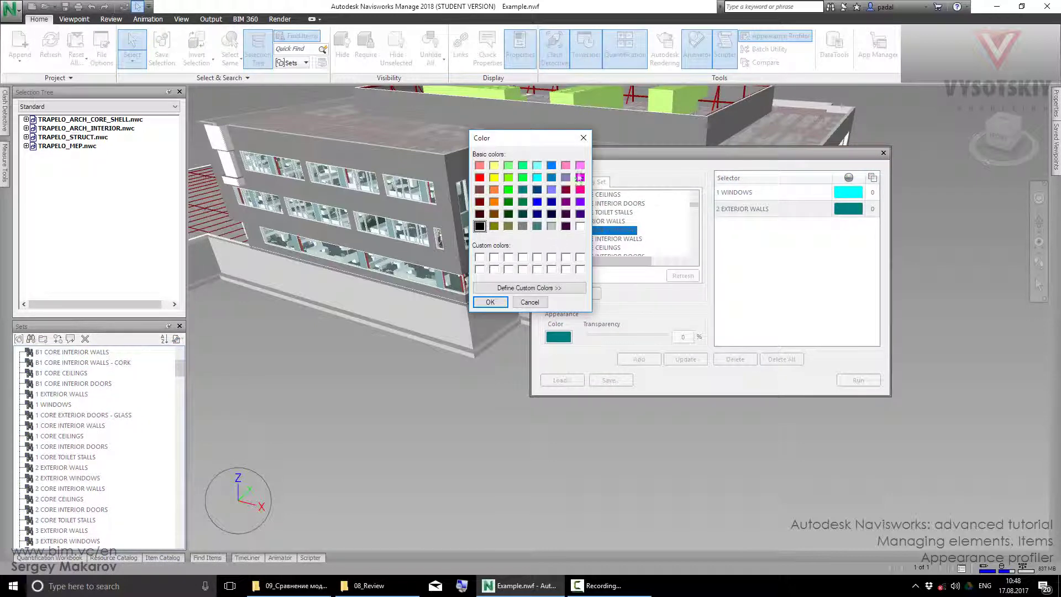
pyautogui.click(579, 166)
pyautogui.click(490, 302)
pyautogui.click(641, 361)
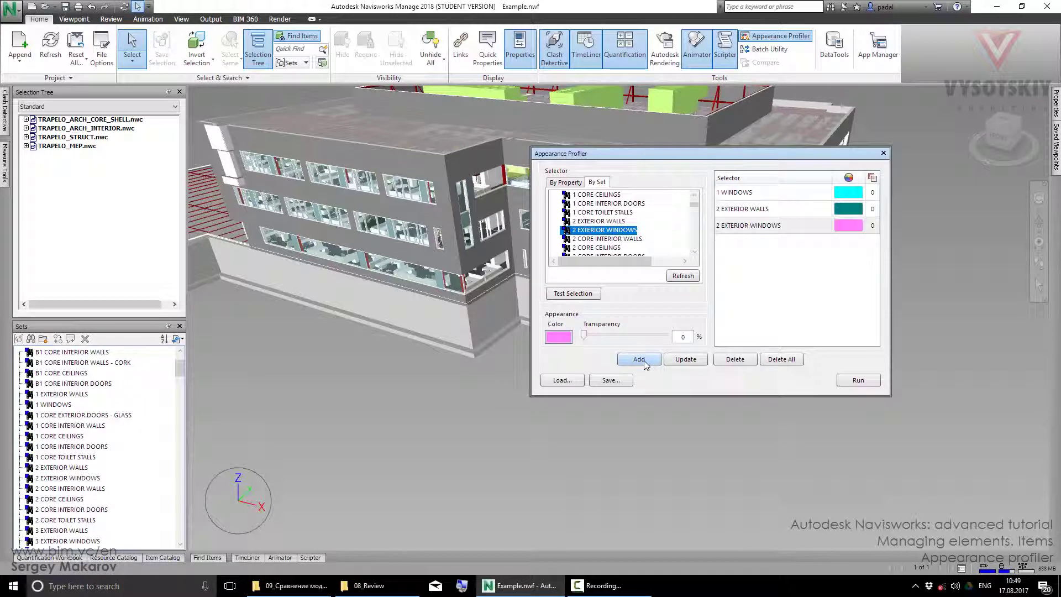
# Add a red rule for the 3 EXTERIOR WALLS set
pyautogui.scroll(-1, 629, 240)
pyautogui.click(616, 248)
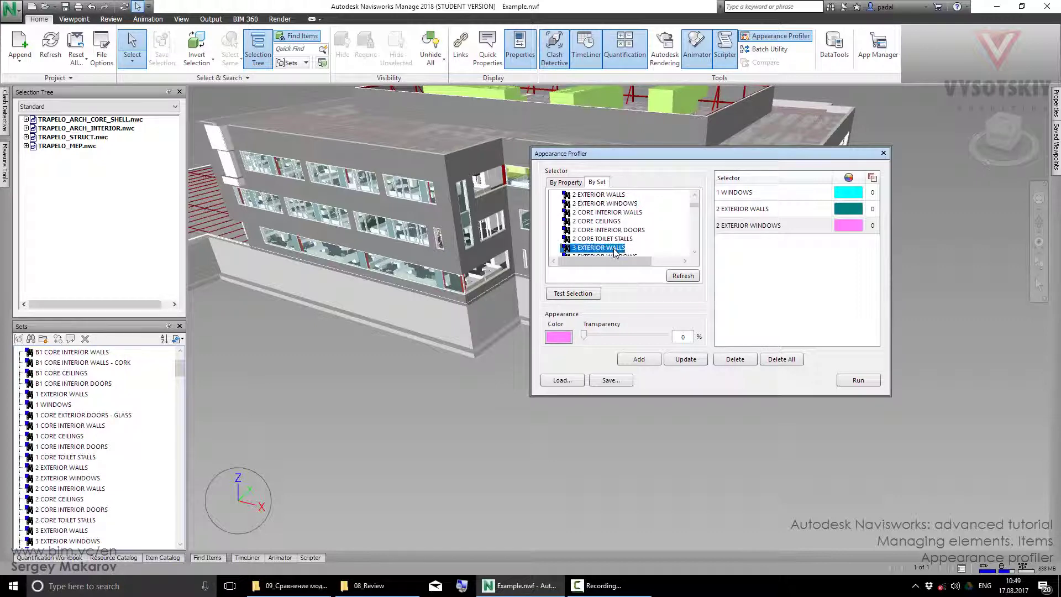
pyautogui.click(559, 337)
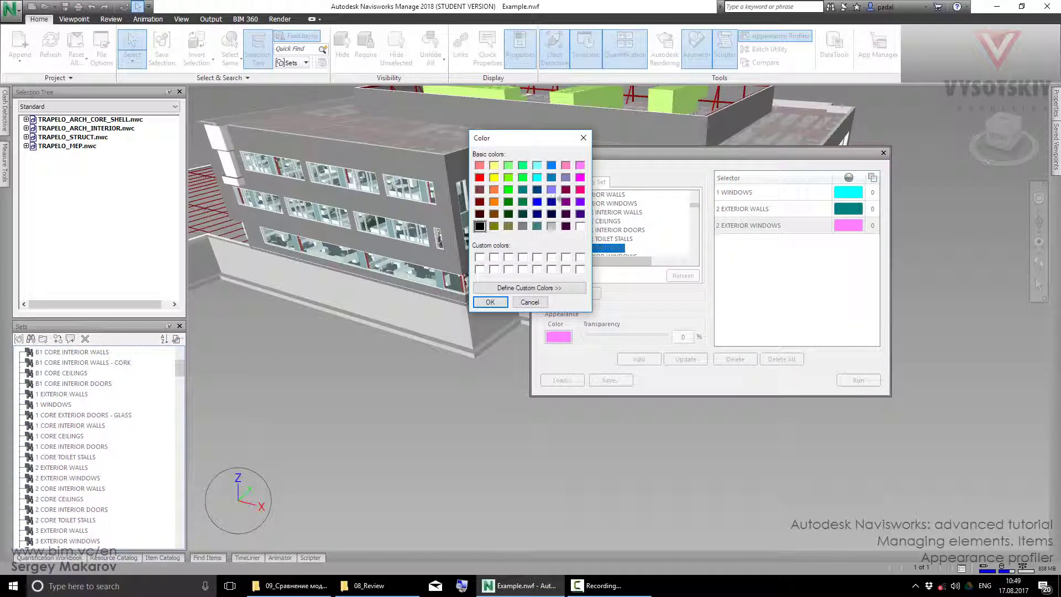
pyautogui.click(479, 177)
pyautogui.click(490, 302)
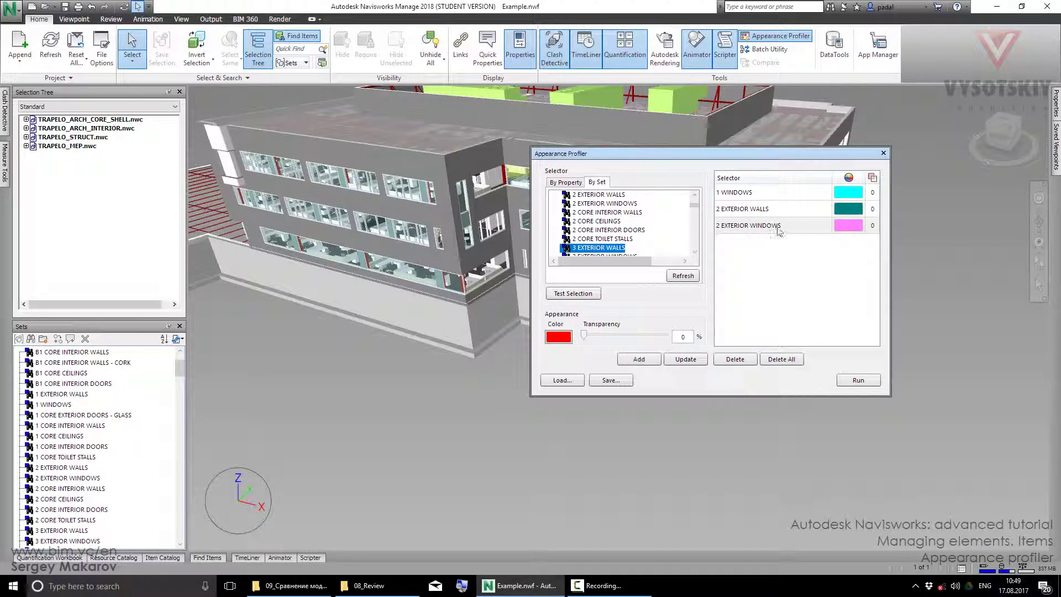
pyautogui.click(639, 360)
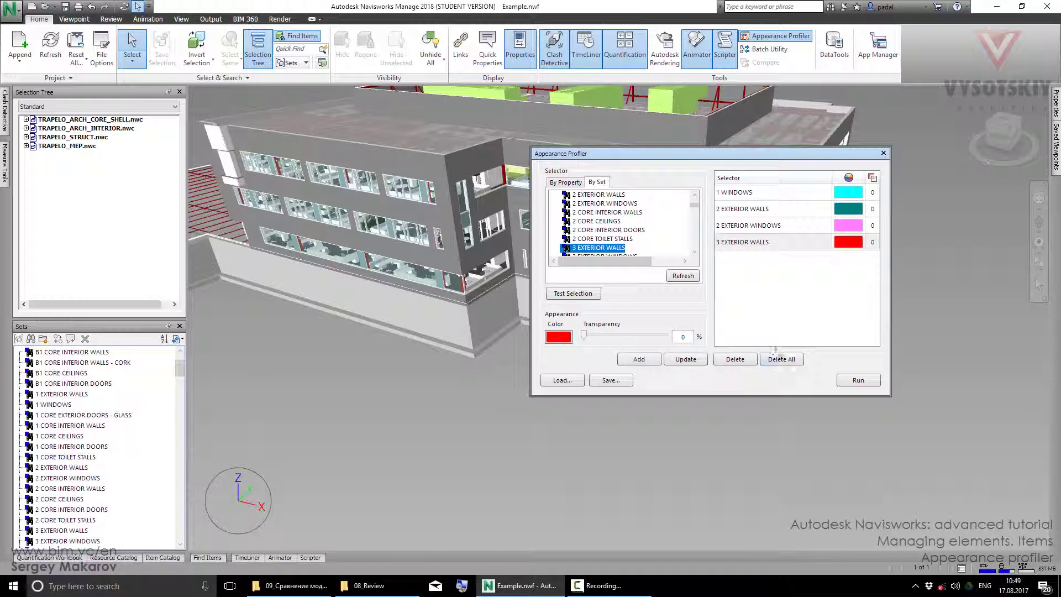
# Run the four set colour rules on the building and begin saving them as a DAT file
pyautogui.click(851, 381)
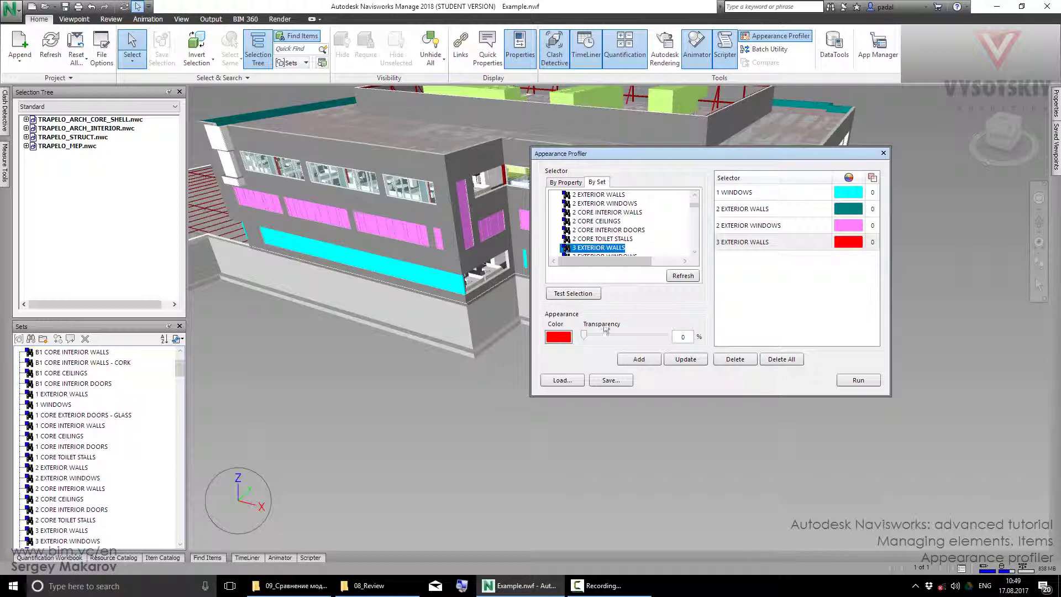
pyautogui.click(610, 380)
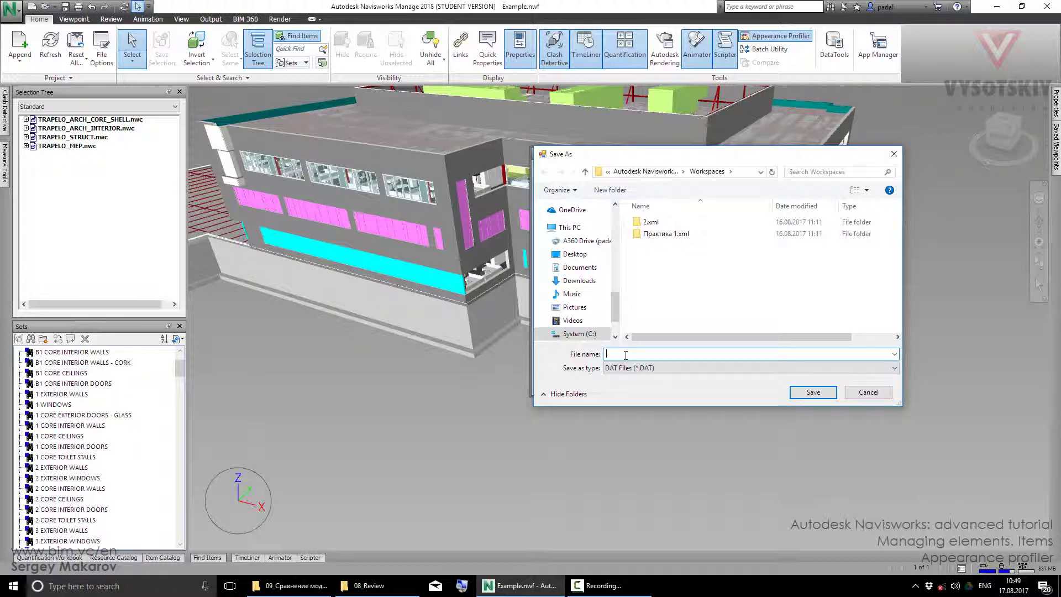
# Close the DAT Save As dialog and move the Appearance Profiler left to reveal more building
pyautogui.click(649, 375)
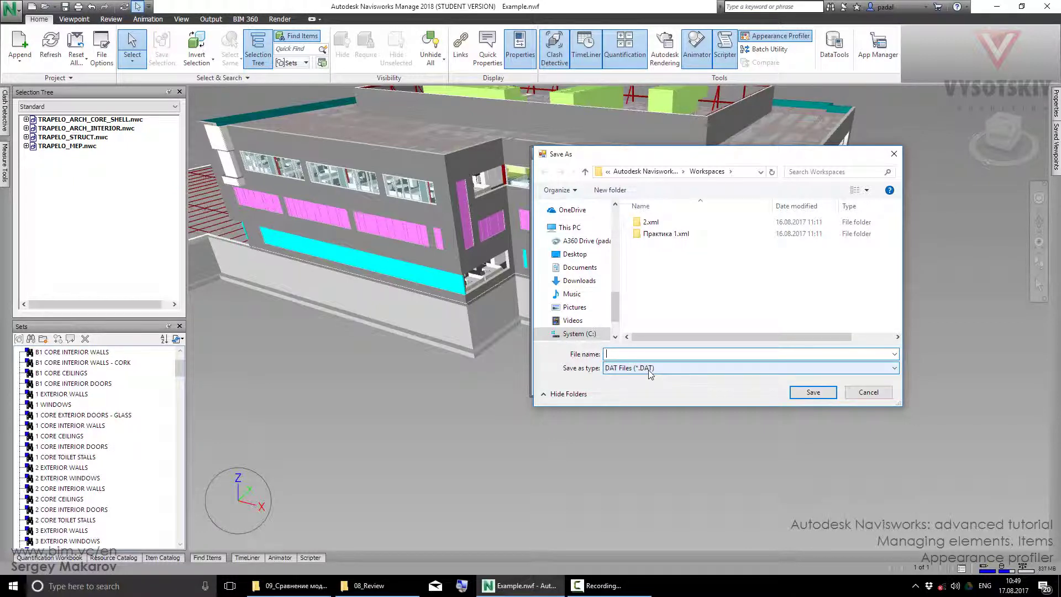
pyautogui.click(868, 391)
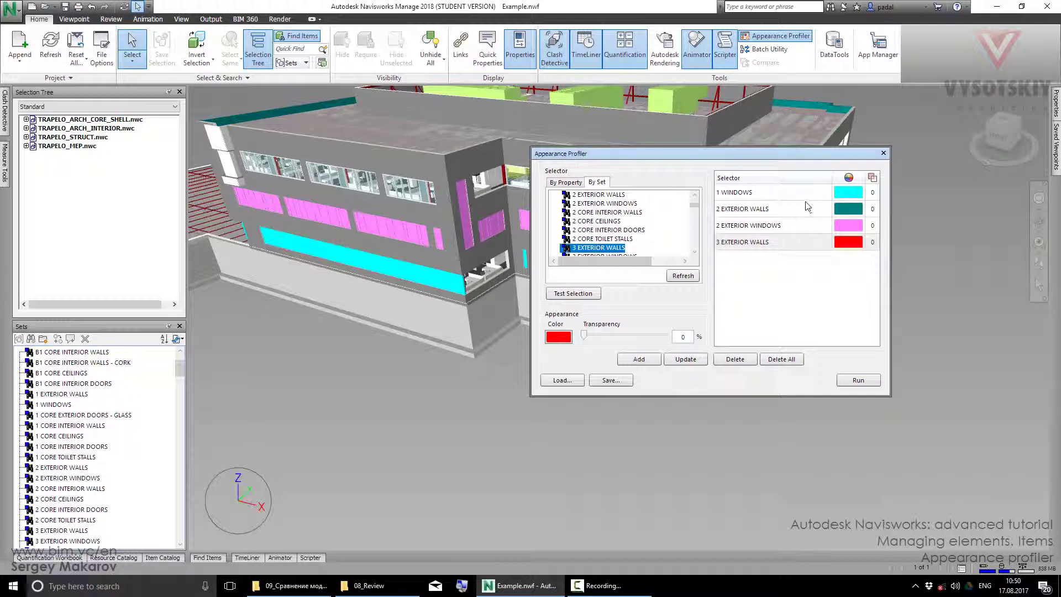
pyautogui.moveTo(757, 159); pyautogui.dragTo(633, 159)
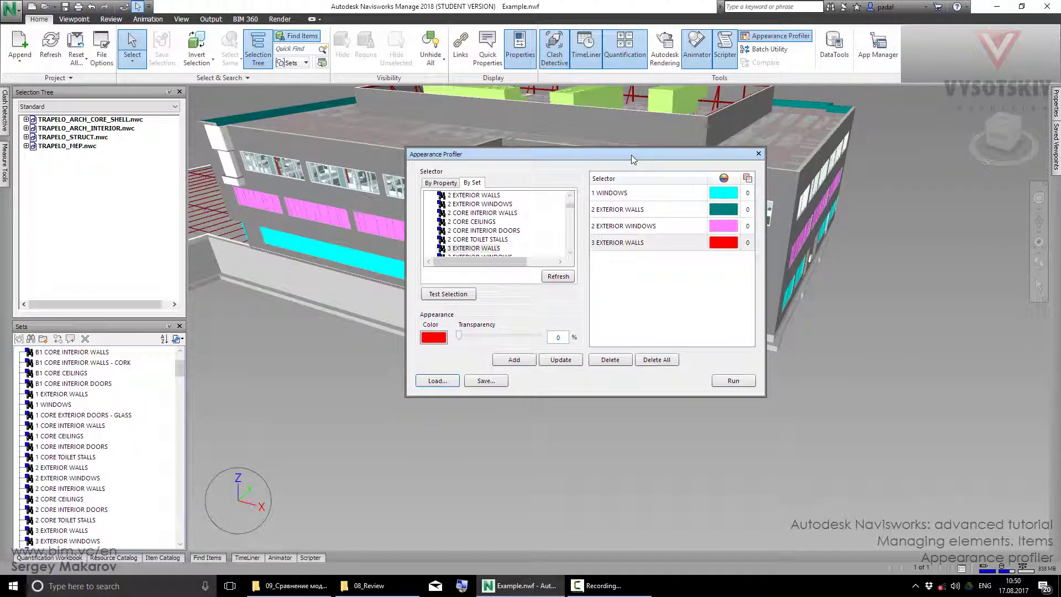